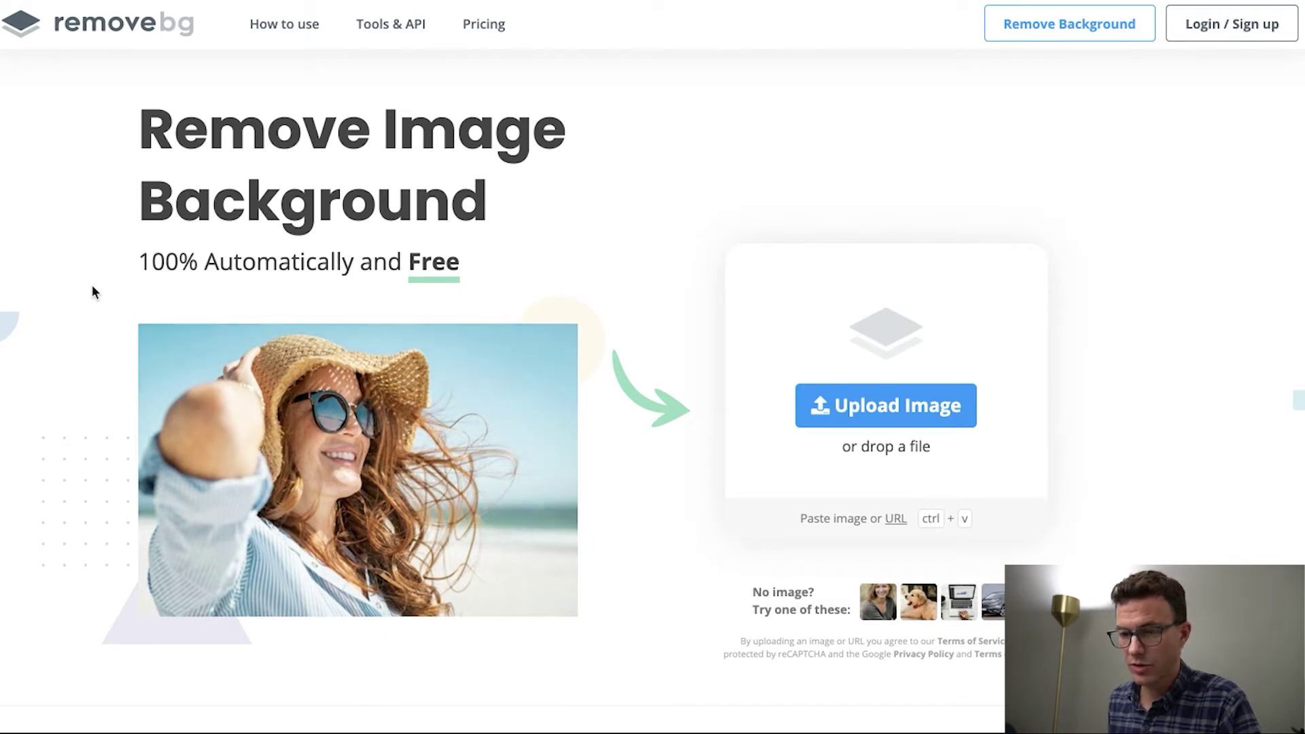
- Drag Coffee.jpeg from Finder onto remove.bg to remove its background
{"action": "key", "text": "super+Tab"}
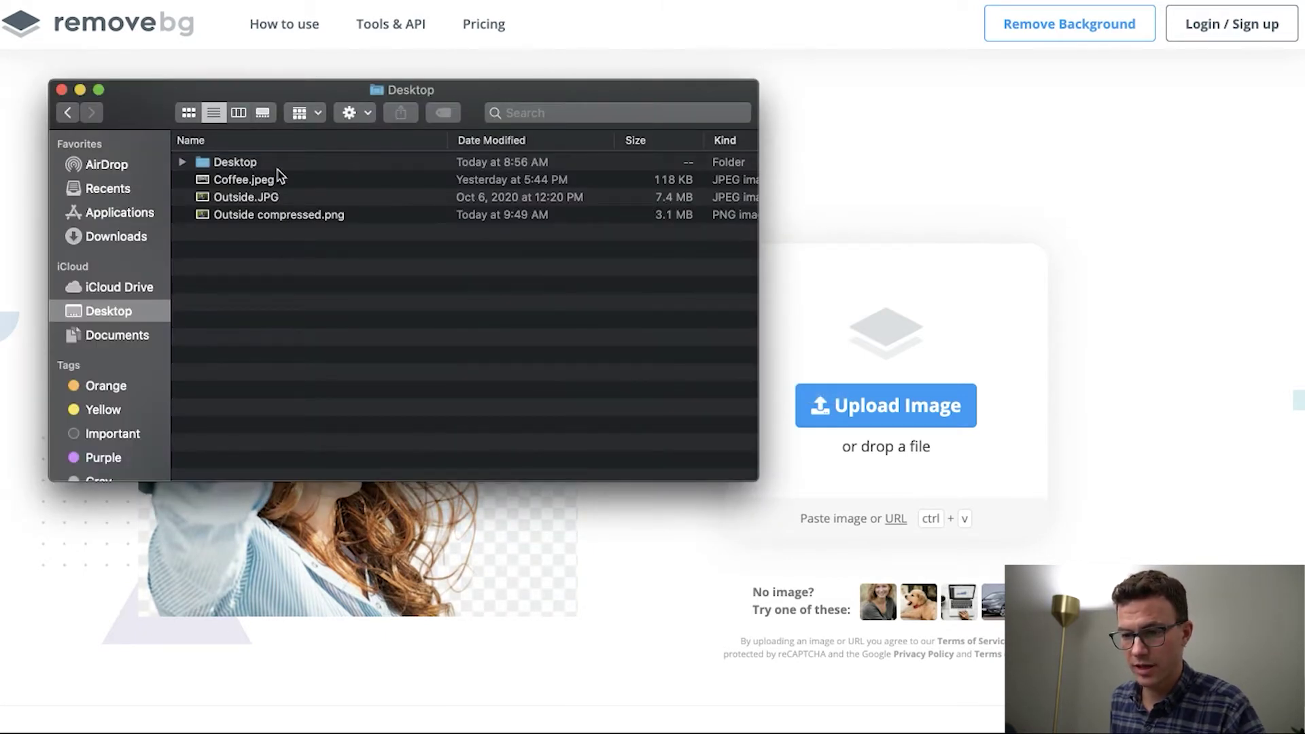
{"action": "left_click", "coordinate": [271, 181]}
{"action": "left_click_drag", "start_coordinate": [271, 182], "coordinate": [907, 309]}
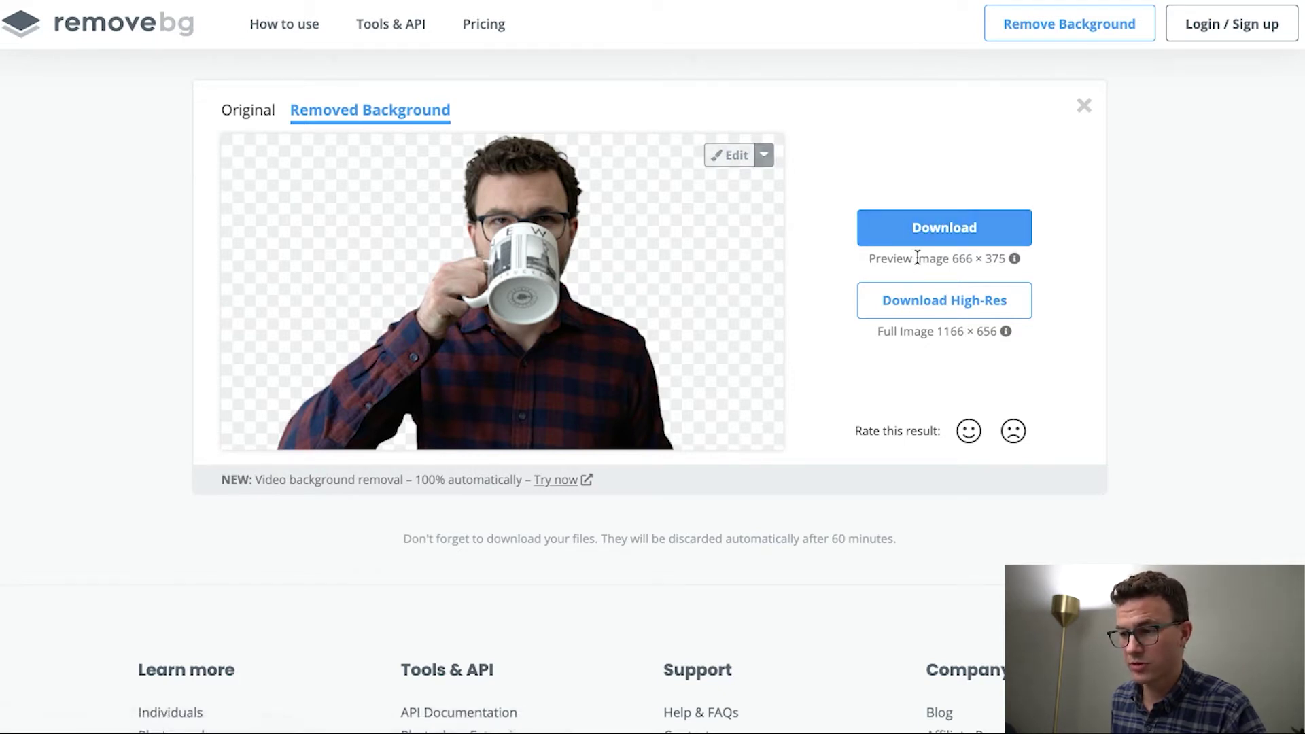
- Download the 666 × 375 preview-size cutout and open the downloaded PNG
{"action": "left_click_drag", "start_coordinate": [950, 258], "coordinate": [1006, 259]}
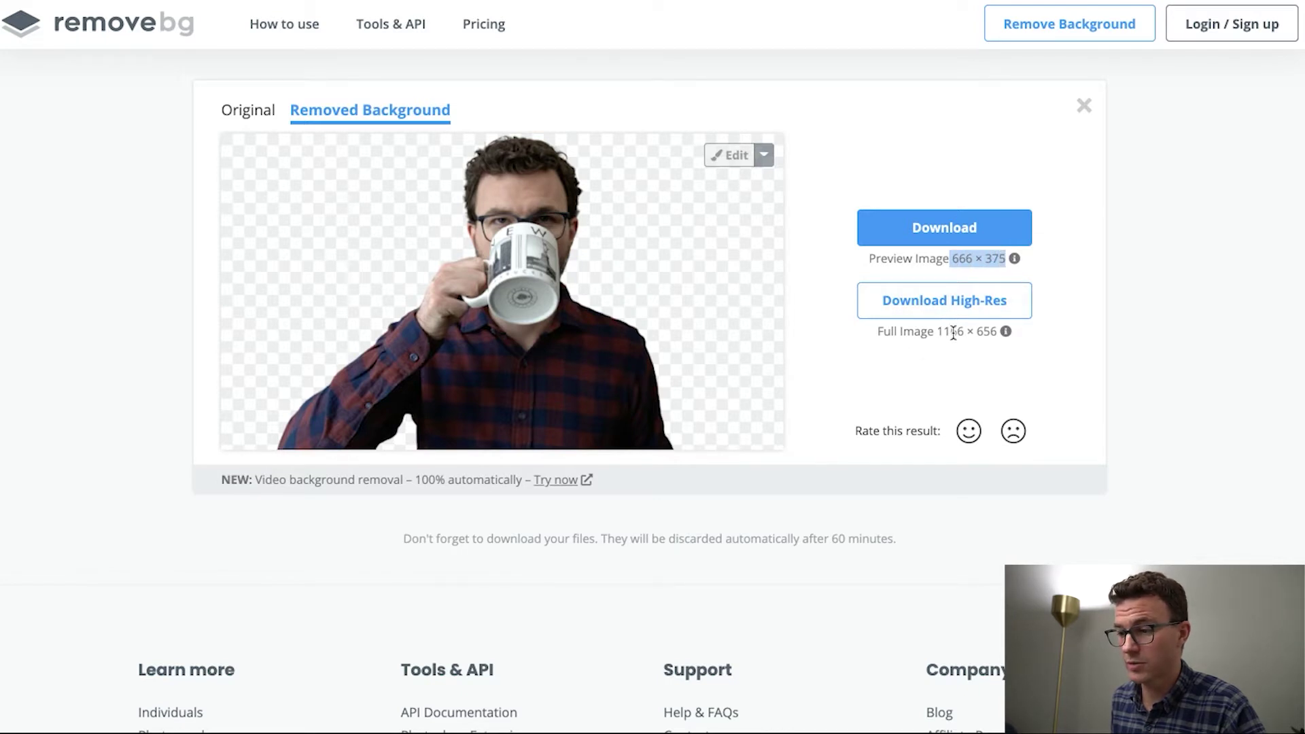
{"action": "left_click", "coordinate": [925, 333]}
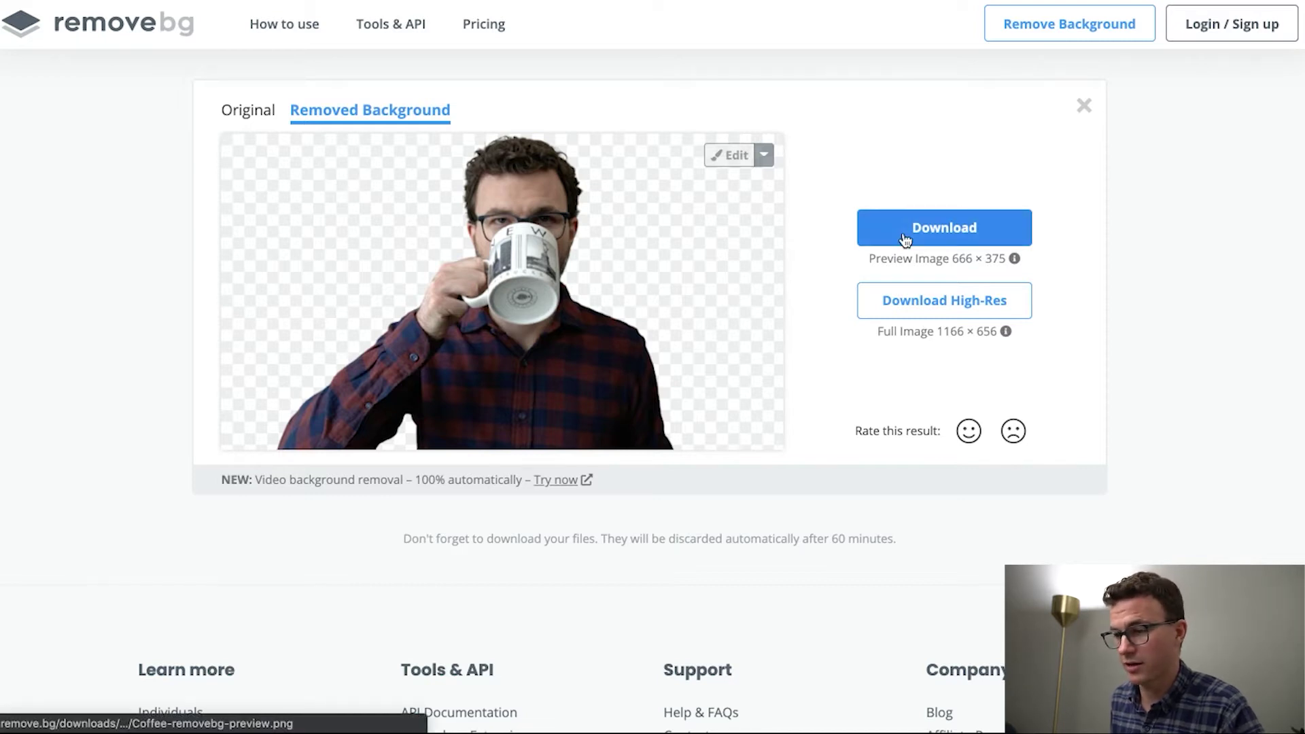
{"action": "left_click", "coordinate": [926, 237]}
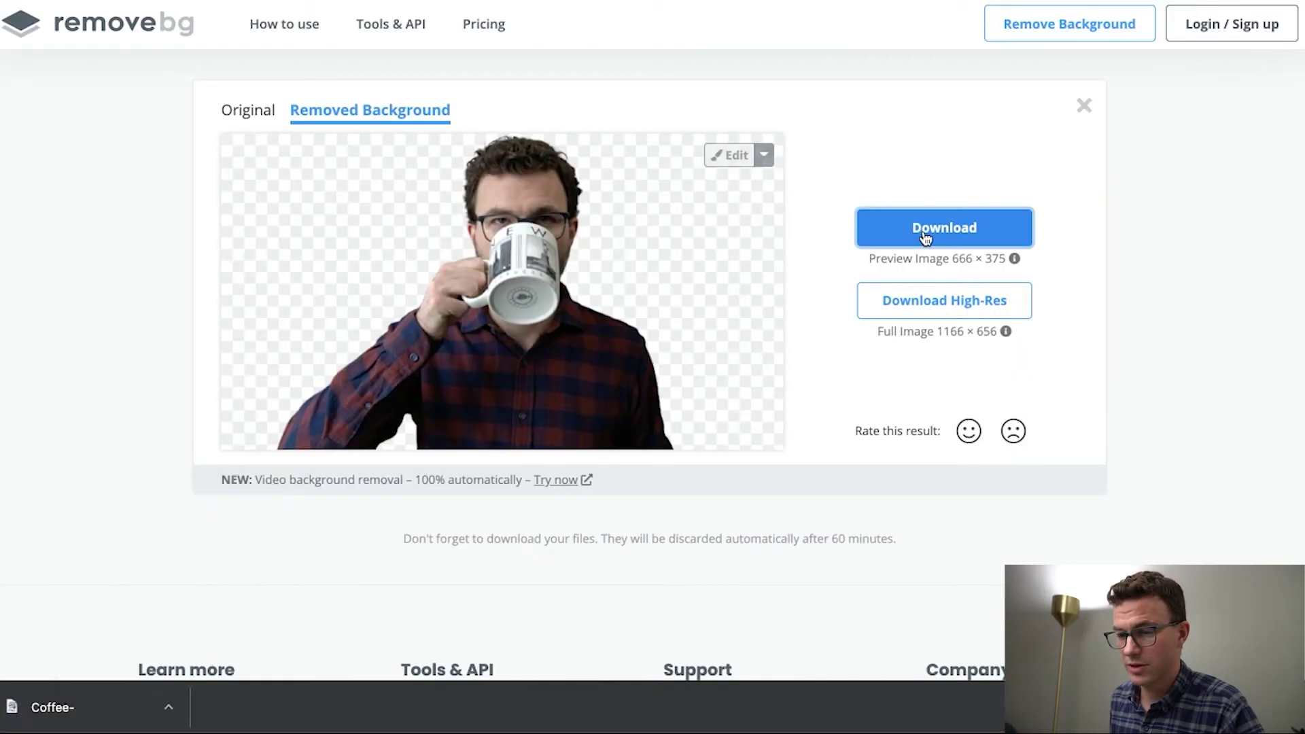
{"action": "left_click", "coordinate": [91, 708]}
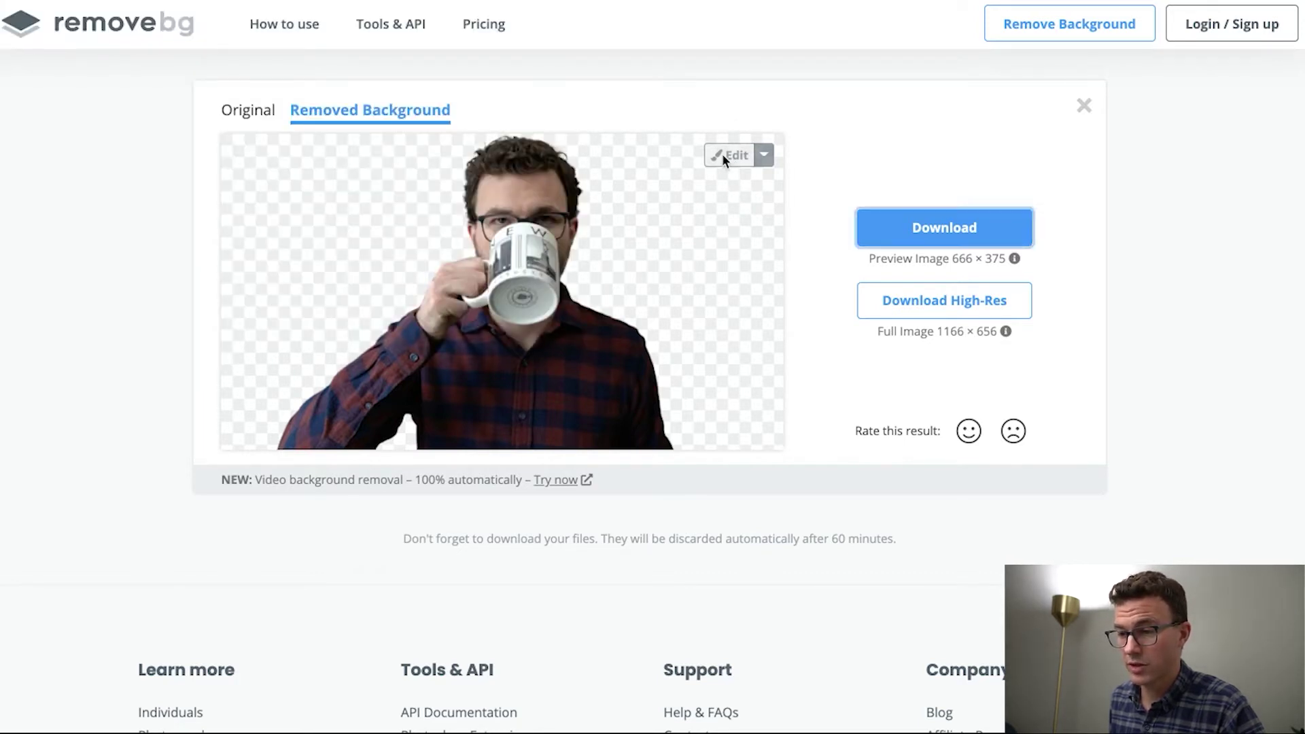
- Open the Coffee cutout in the editor's Erase / Restore mode with a smaller brush size
{"action": "left_click", "coordinate": [723, 155]}
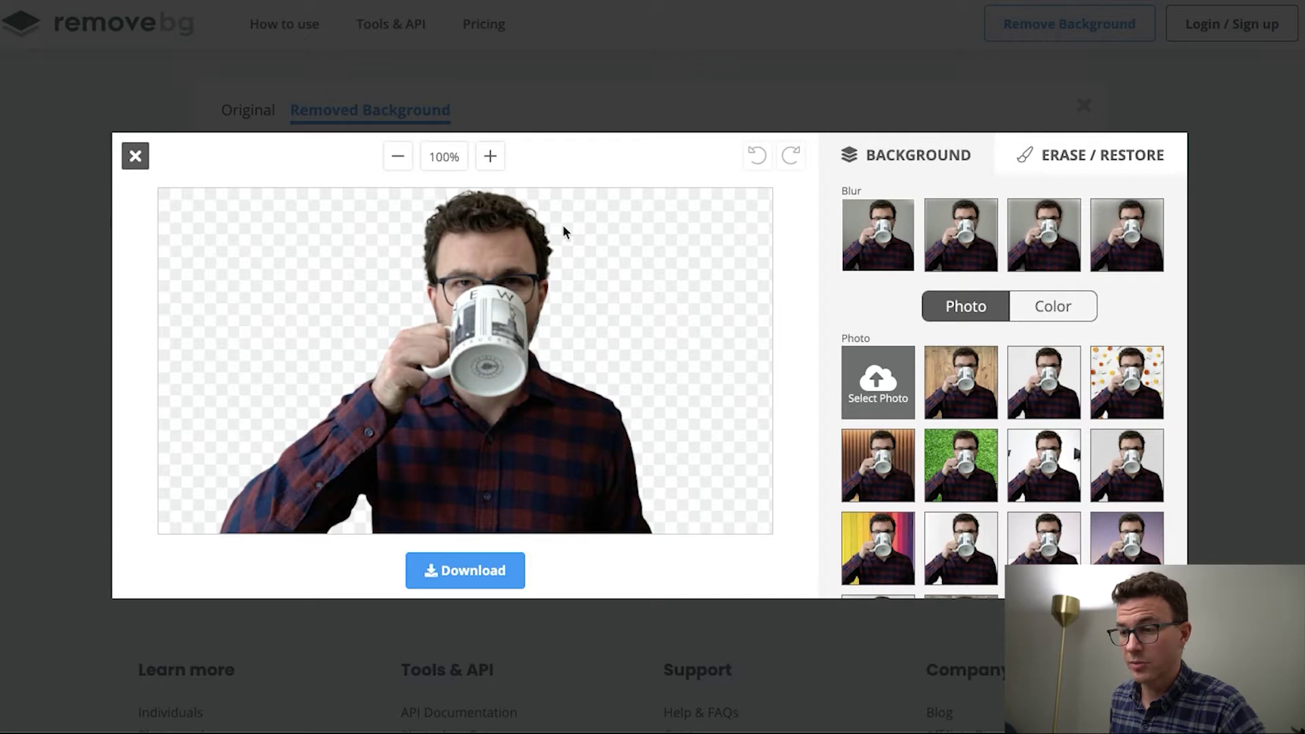
{"action": "left_click", "coordinate": [1101, 155]}
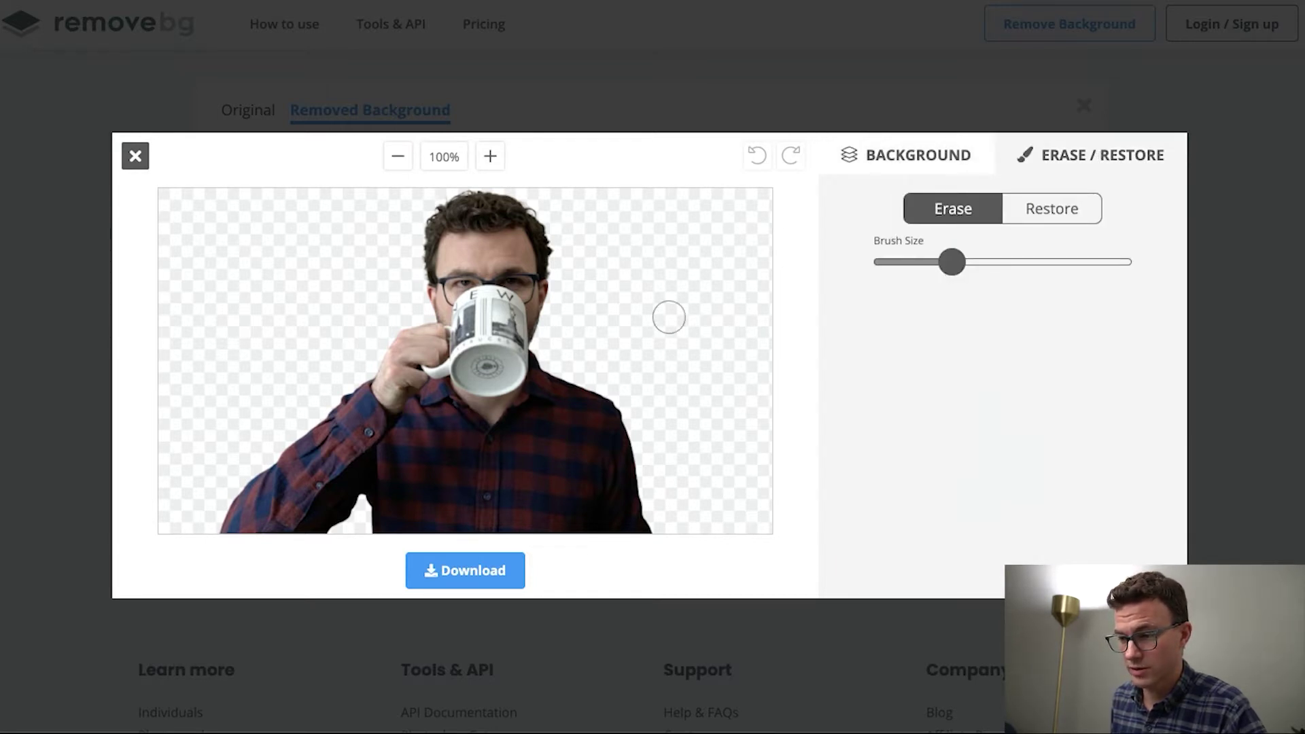
{"action": "left_click", "coordinate": [947, 263]}
{"action": "left_click_drag", "start_coordinate": [947, 264], "coordinate": [891, 263]}
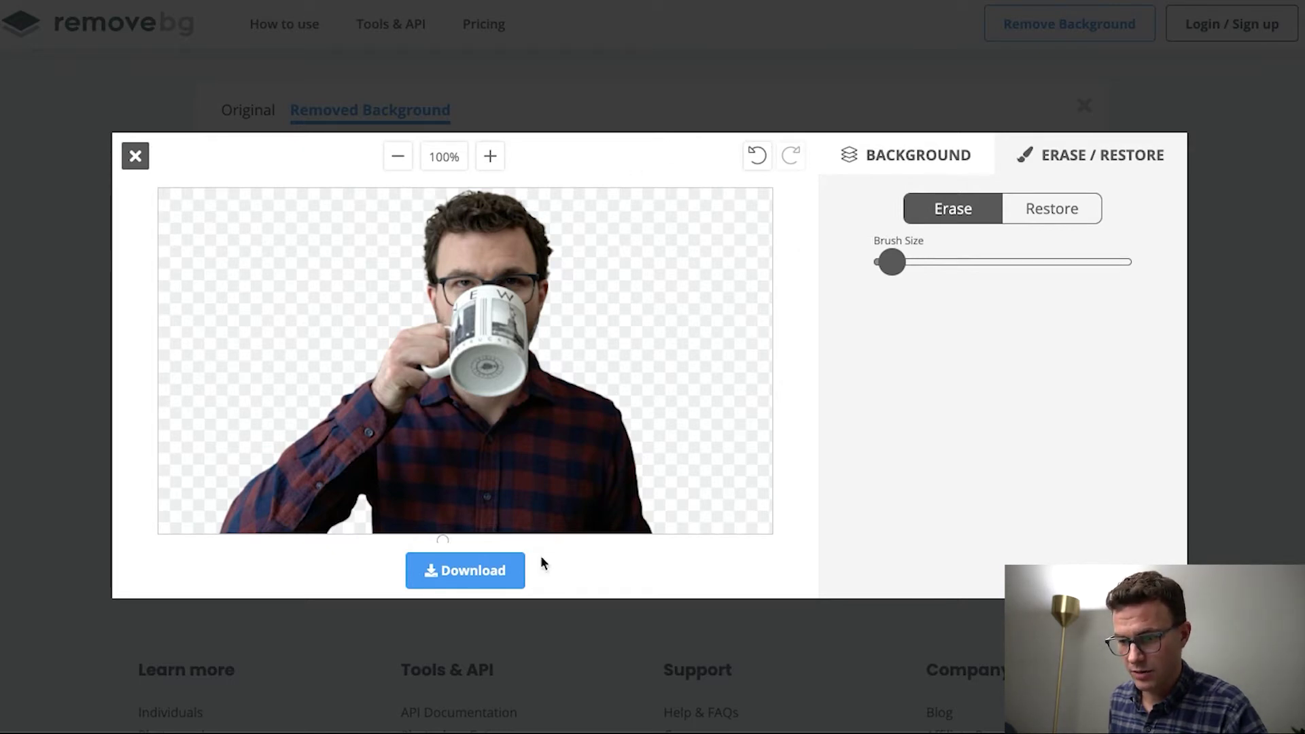
- Download the edited image, open it, and close the download prompt and the editor
{"action": "left_click", "coordinate": [478, 572]}
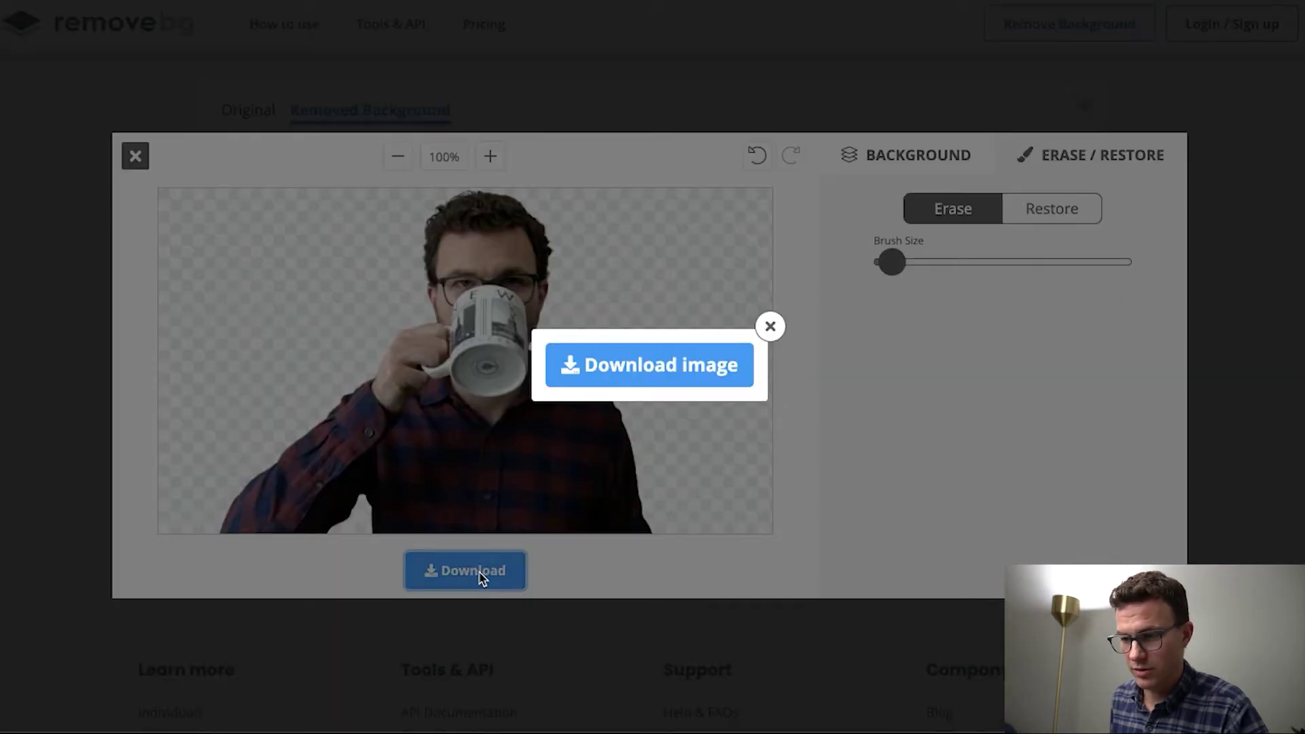
{"action": "left_click", "coordinate": [702, 367]}
{"action": "left_click", "coordinate": [66, 716]}
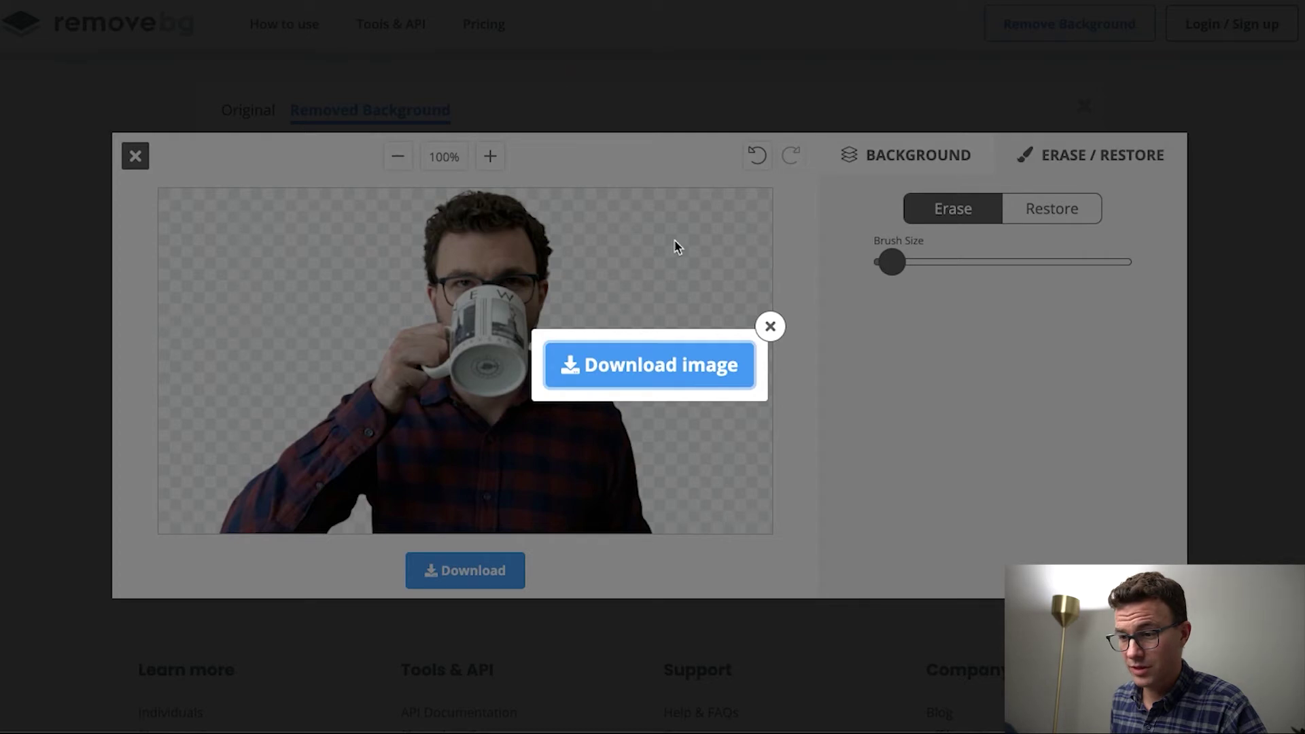
{"action": "left_click", "coordinate": [771, 327]}
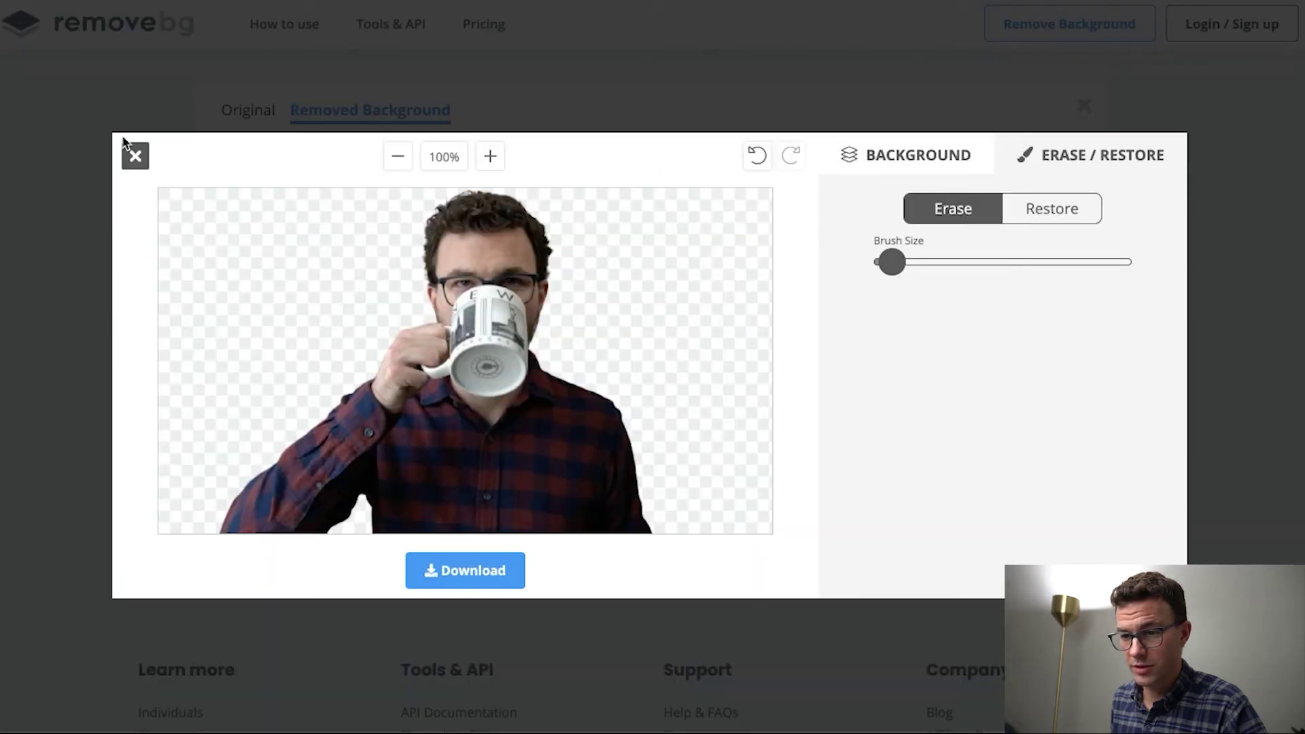
{"action": "left_click", "coordinate": [135, 156]}
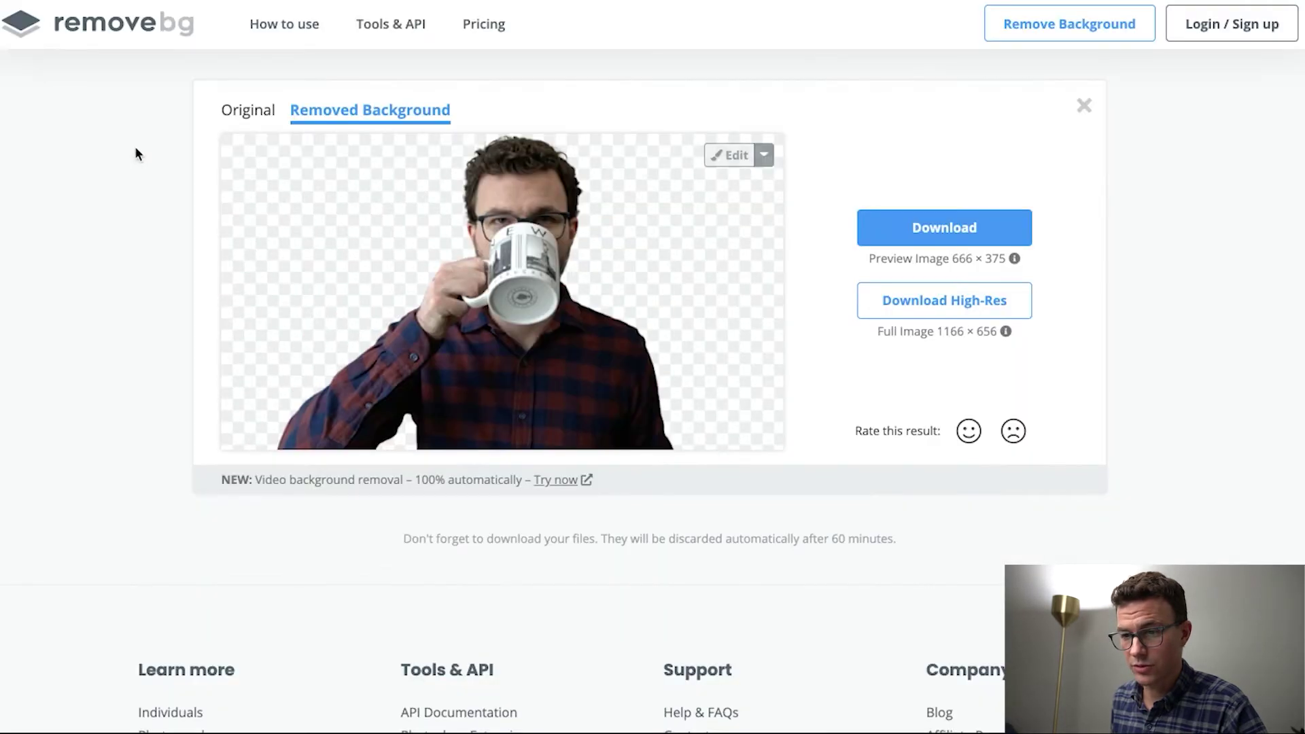
- View remove.bg pricing, then browse the Products, Animals, Cars and Graphics examples on the home page
{"action": "left_click", "coordinate": [480, 30]}
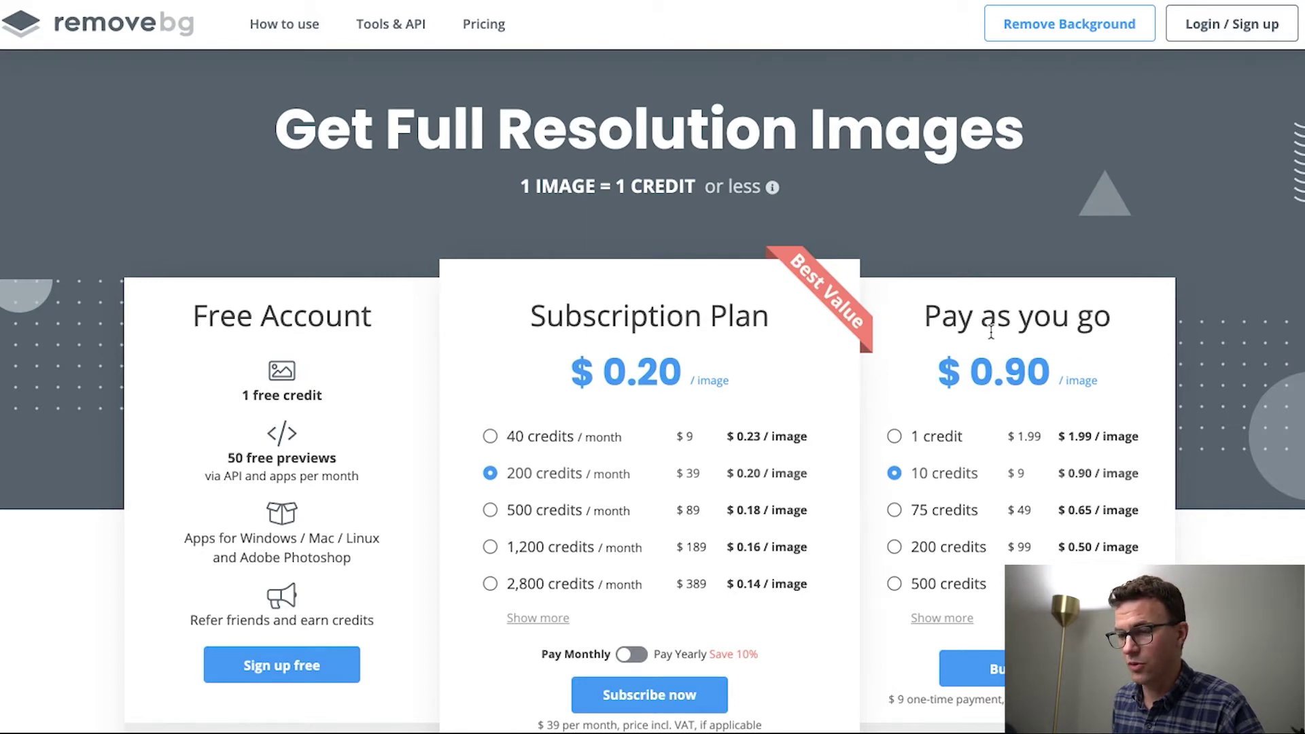
{"action": "left_click", "coordinate": [137, 25]}
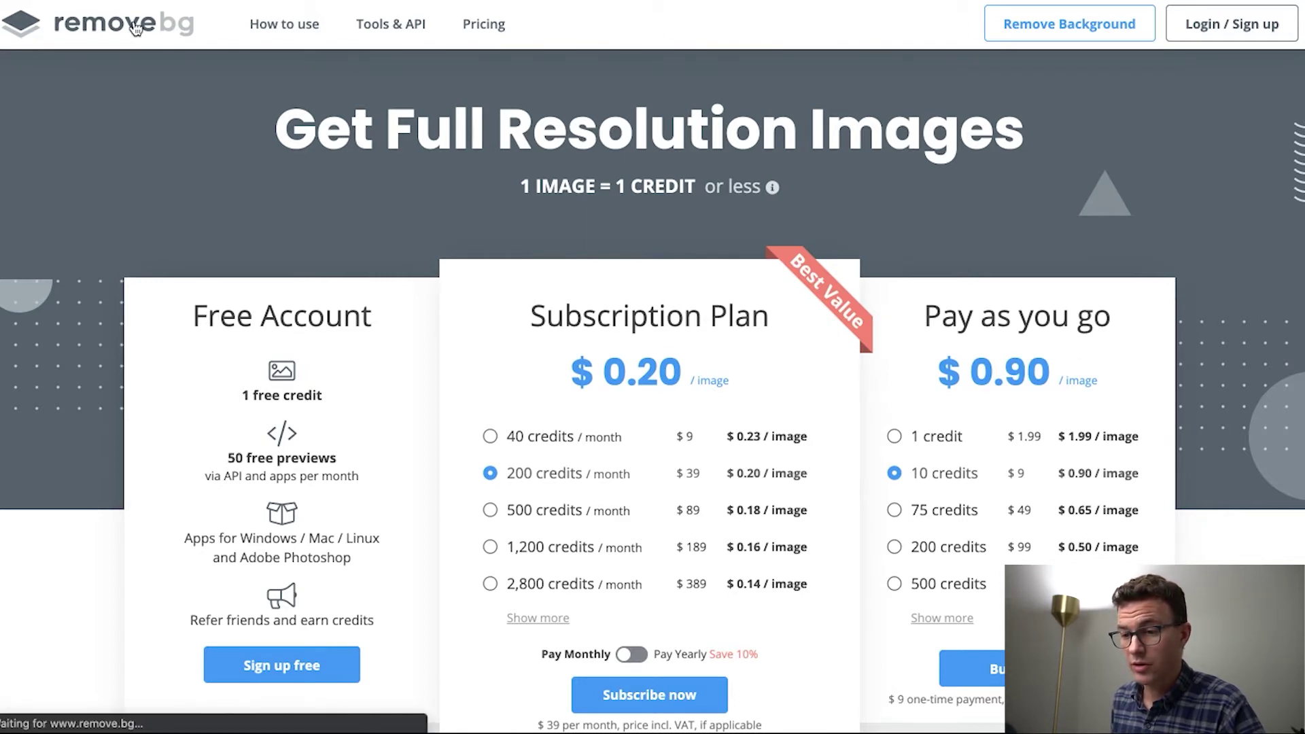
{"action": "scroll", "coordinate": [503, 388], "scroll_direction": "down", "scroll_amount": 7}
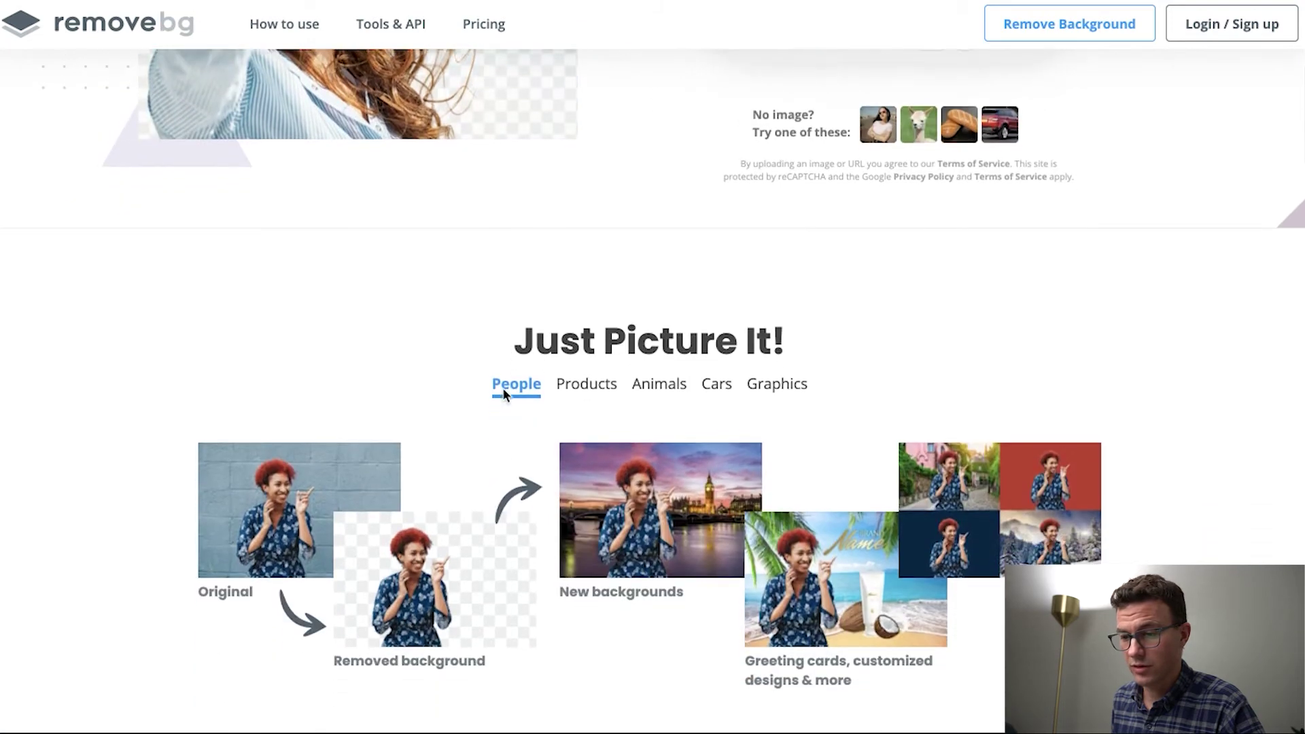
{"action": "left_click", "coordinate": [579, 386]}
{"action": "left_click", "coordinate": [671, 384]}
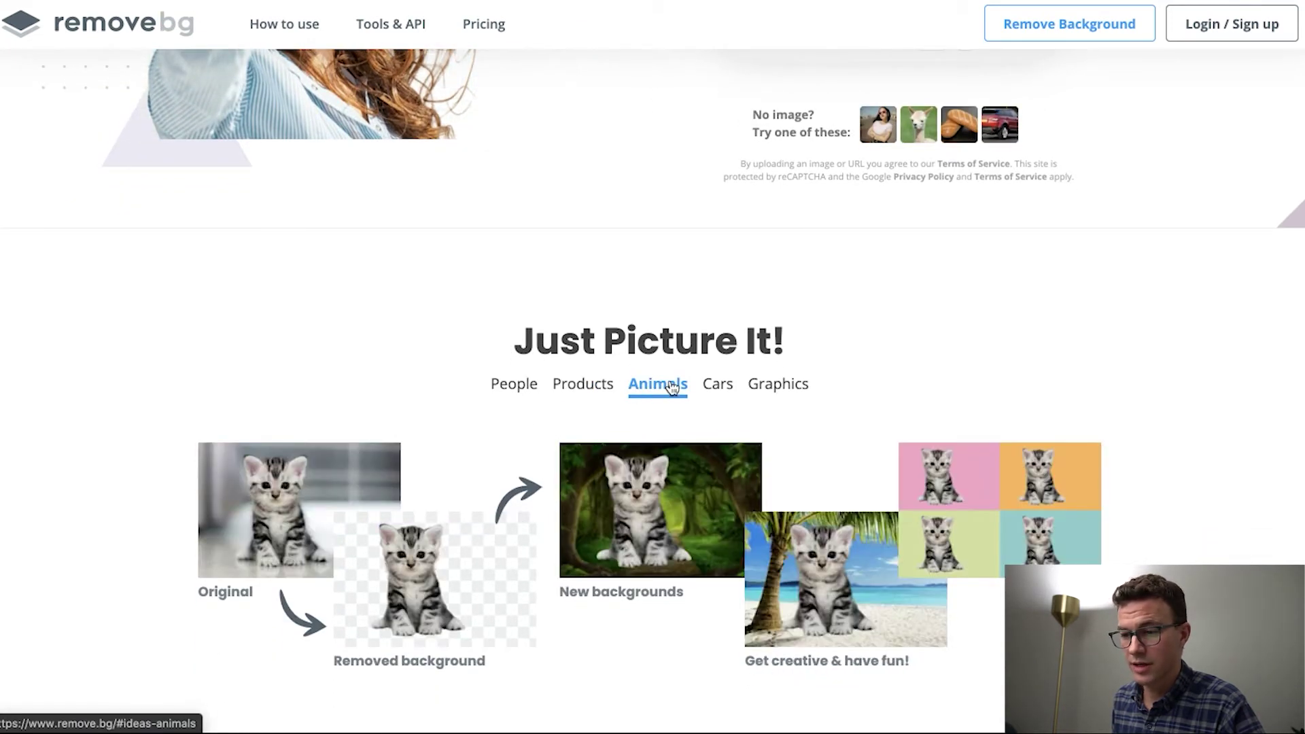
{"action": "left_click", "coordinate": [725, 393]}
{"action": "left_click", "coordinate": [774, 386]}
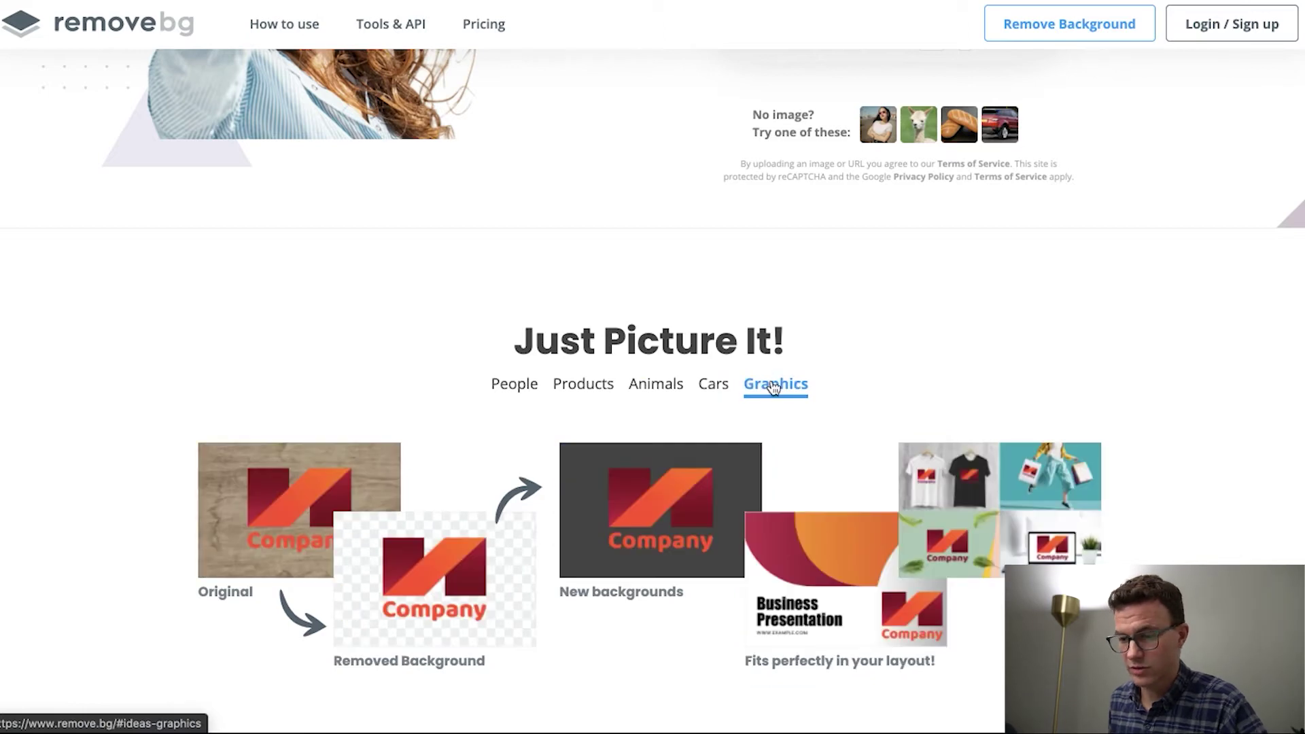
{"action": "scroll", "coordinate": [650, 258], "scroll_direction": "up", "scroll_amount": 10}
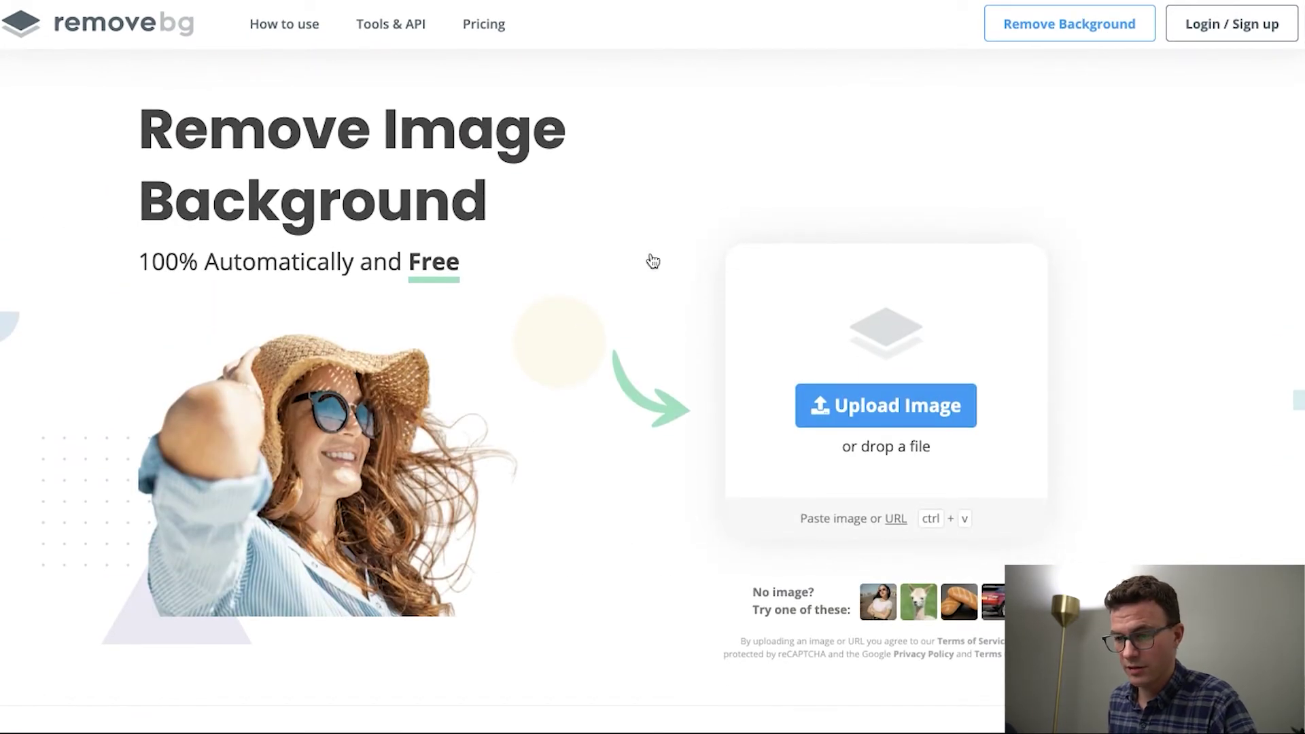
{"action": "key", "text": "super+Tab"}
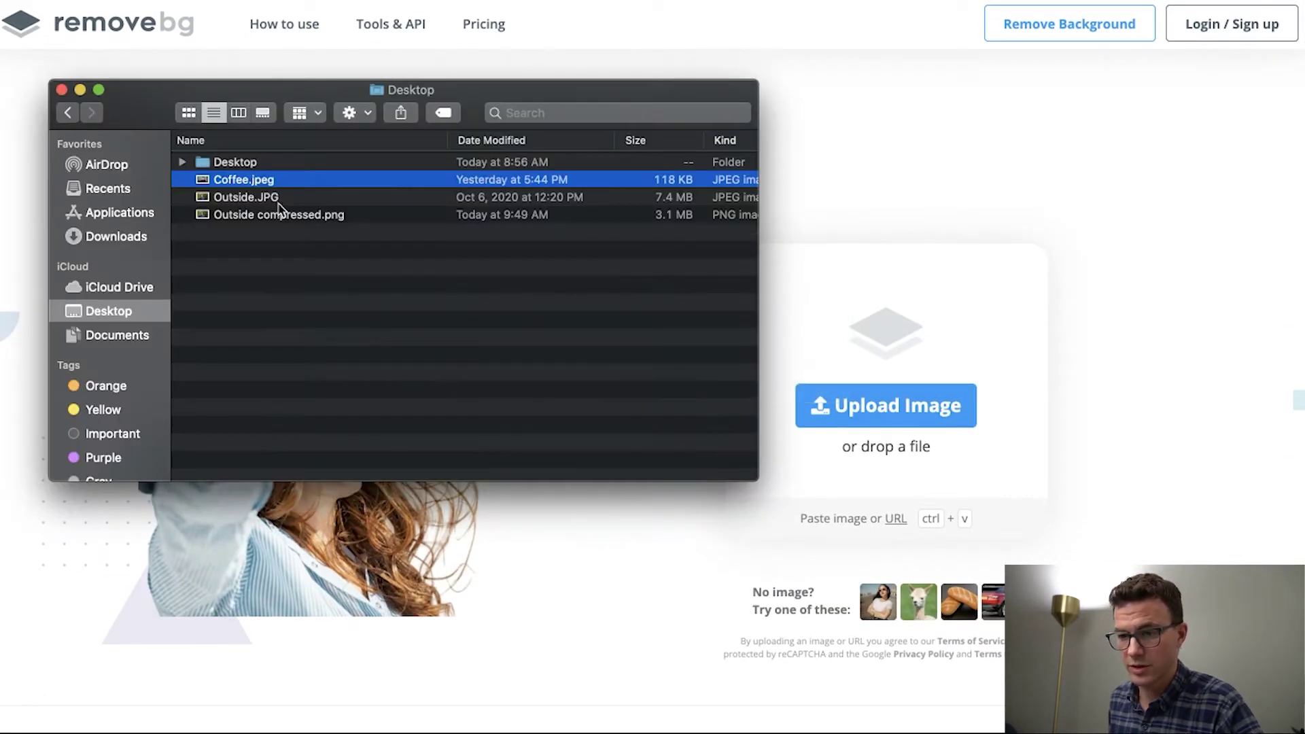
- Upload Outside compressed.png to remove.bg and compare the original with the removed-background result
{"action": "left_click", "coordinate": [264, 216]}
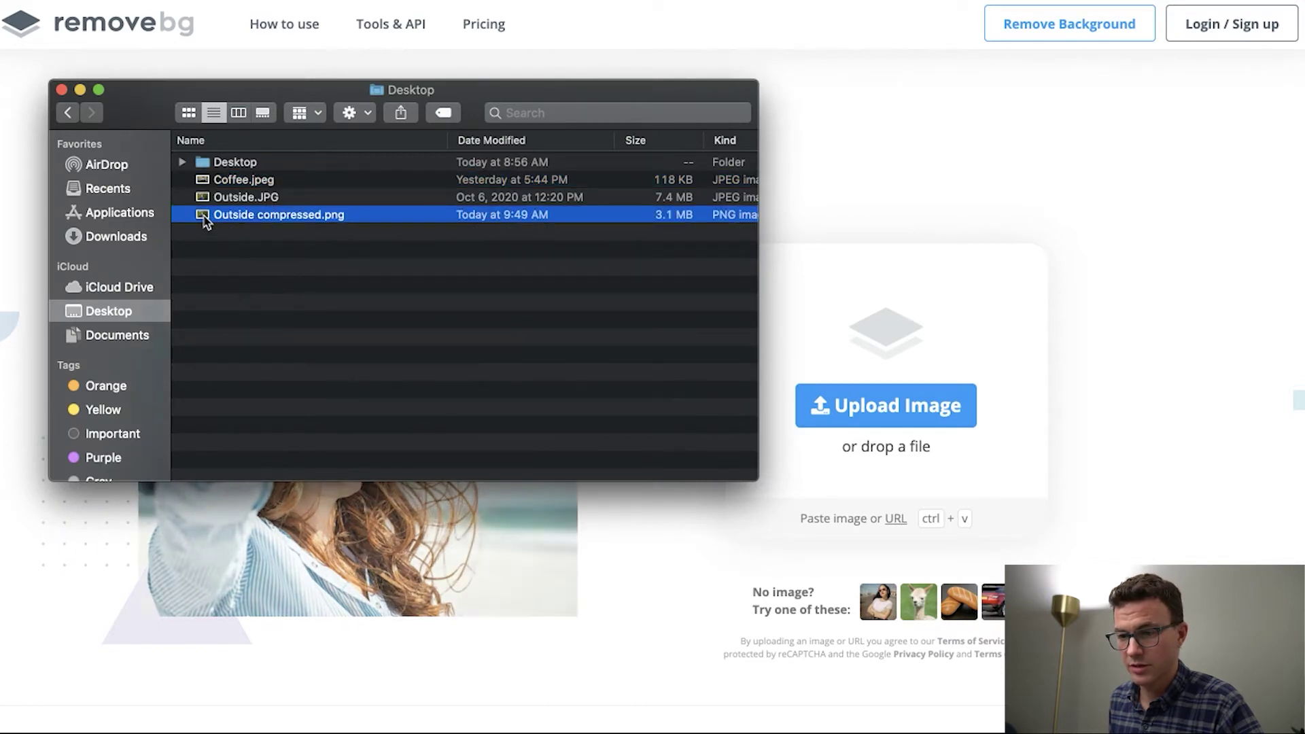
{"action": "left_click_drag", "start_coordinate": [204, 216], "coordinate": [941, 381]}
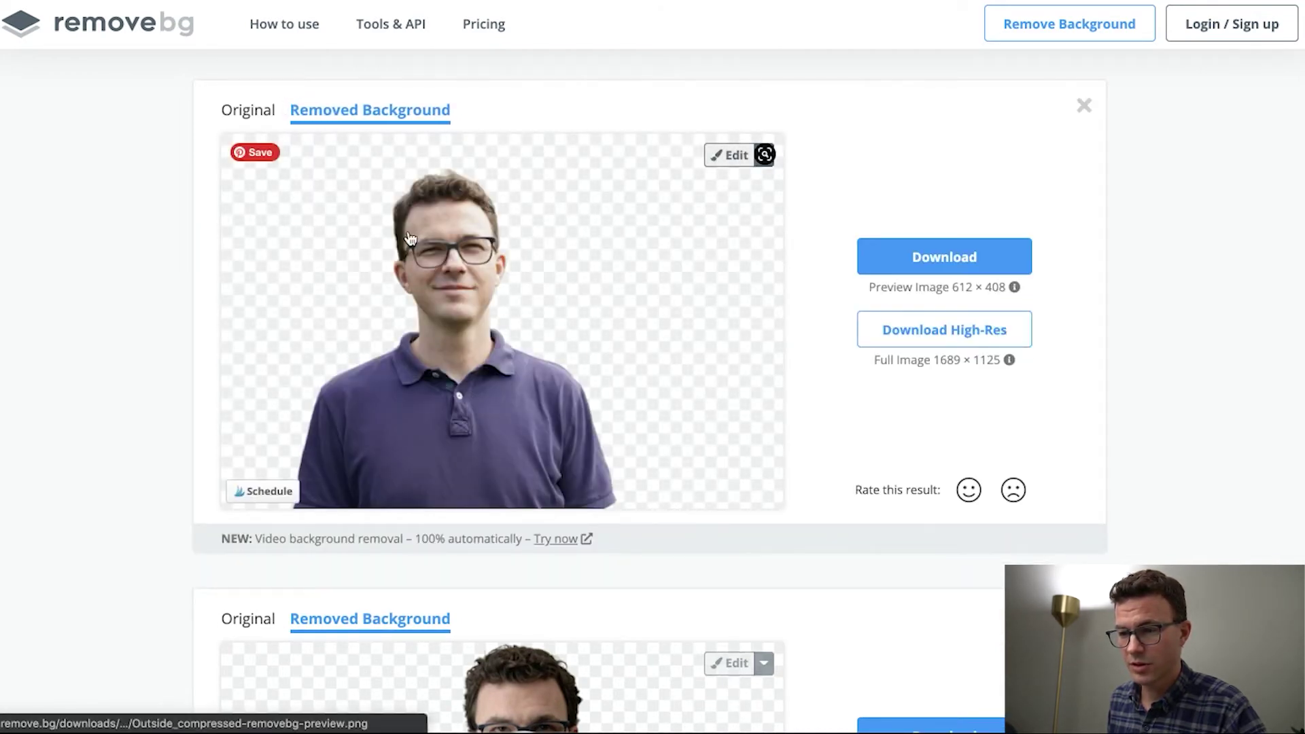
{"action": "left_click", "coordinate": [242, 116]}
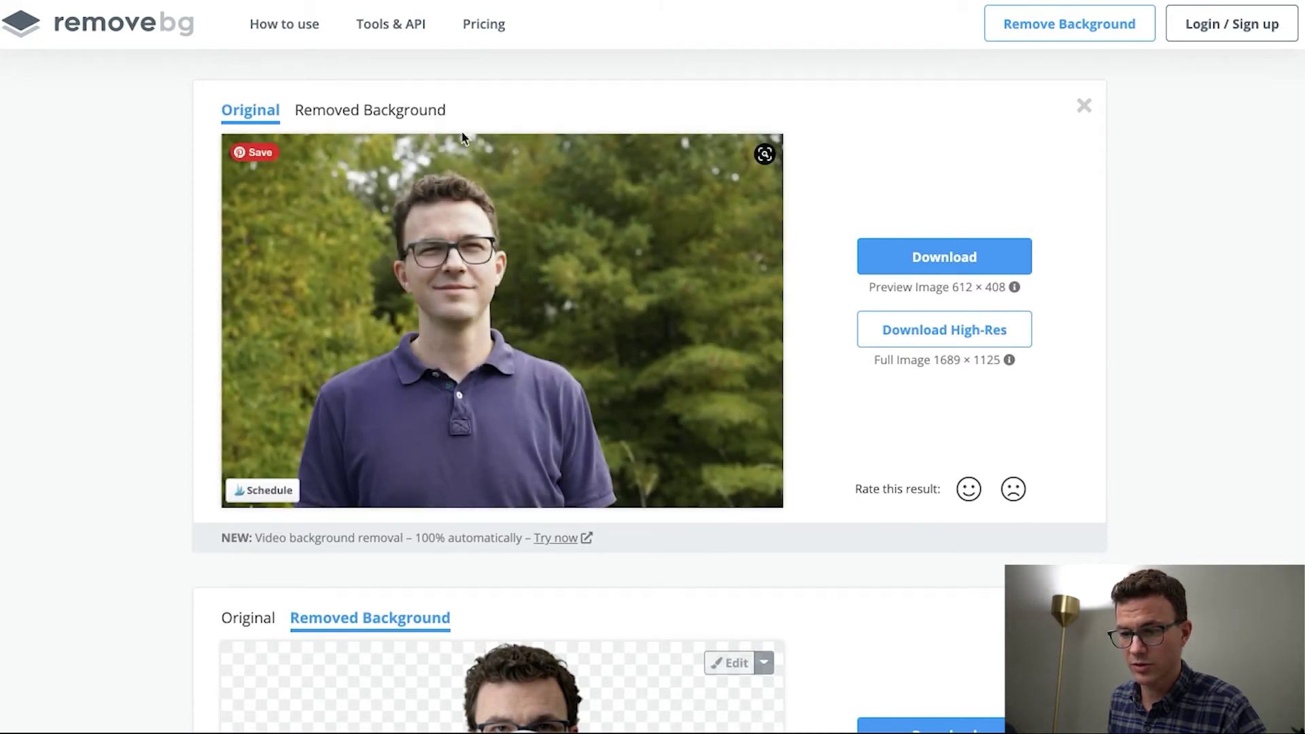
{"action": "left_click", "coordinate": [346, 115]}
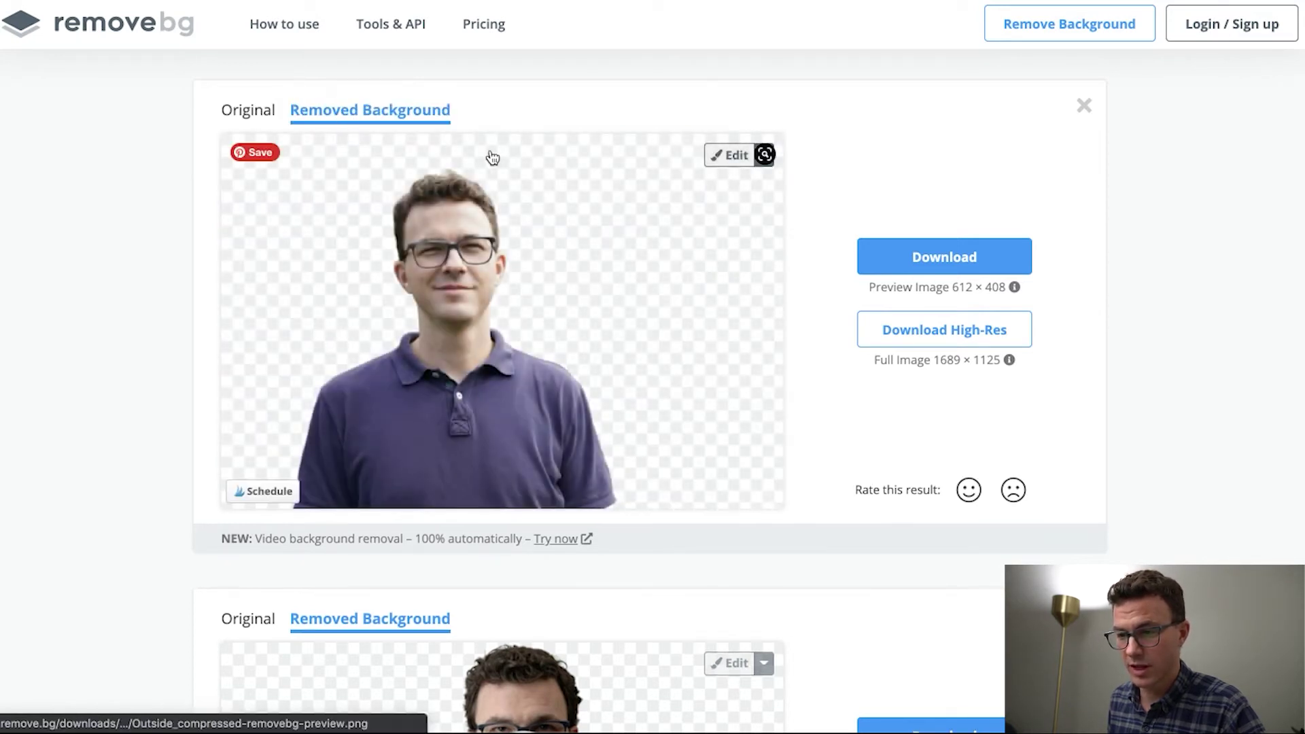
- Download and view the Outside cutout, then close it and switch to PowerPoint
{"action": "left_click", "coordinate": [918, 262]}
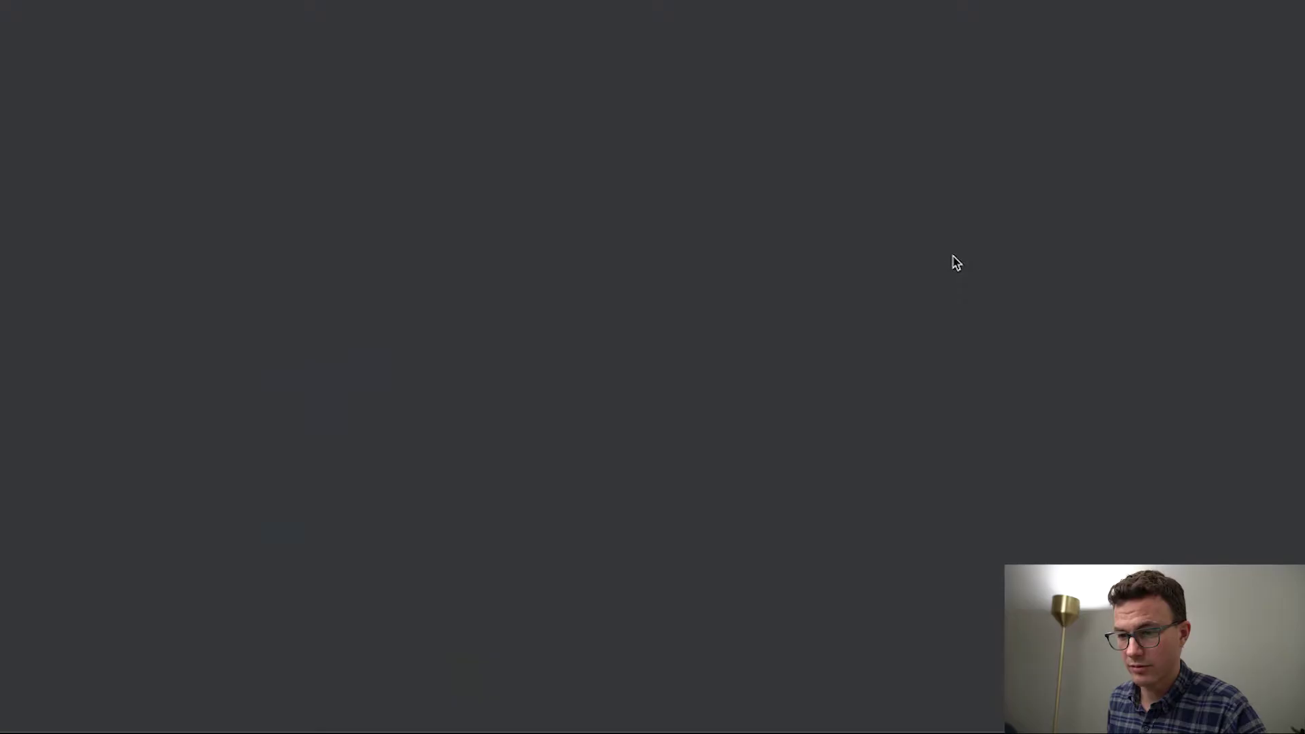
{"action": "left_click", "coordinate": [89, 707]}
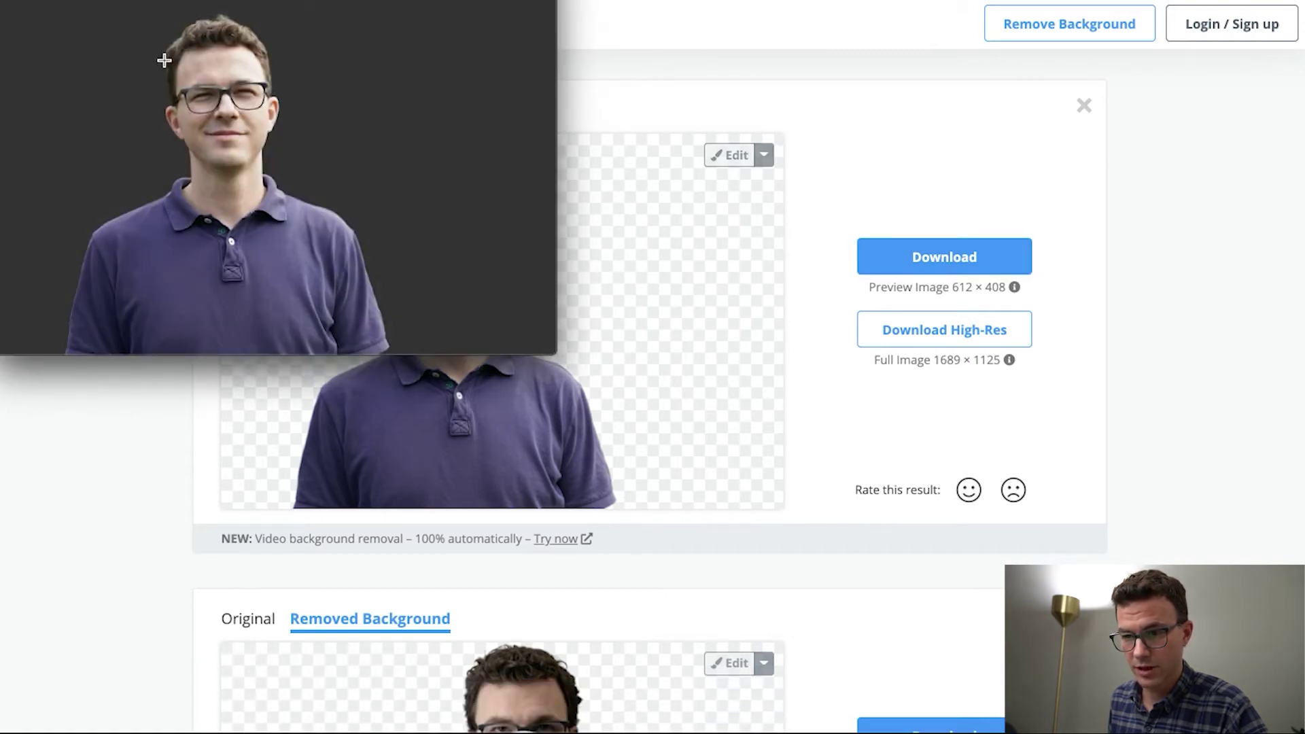
{"action": "key", "text": "super+w"}
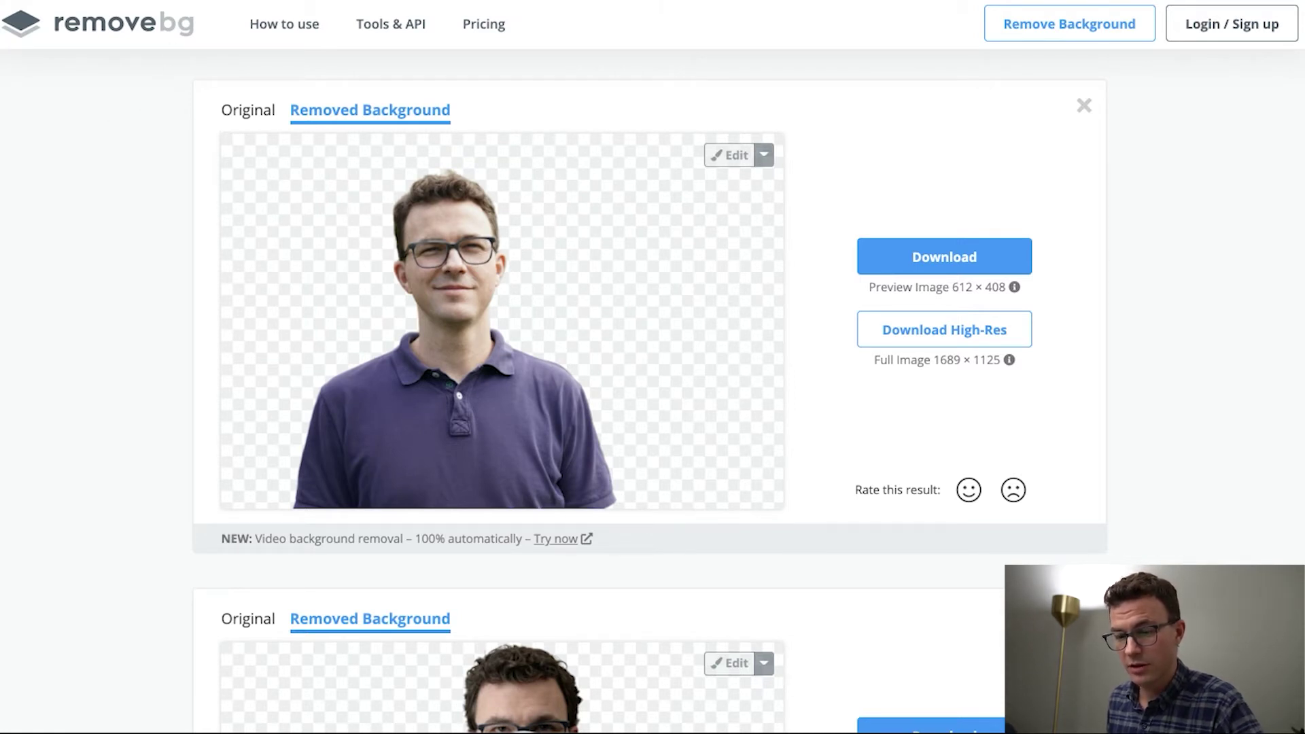
{"action": "key", "text": "super+Tab"}
{"action": "key", "text": "super+Tab"}
{"action": "key", "text": "super+Tab"}
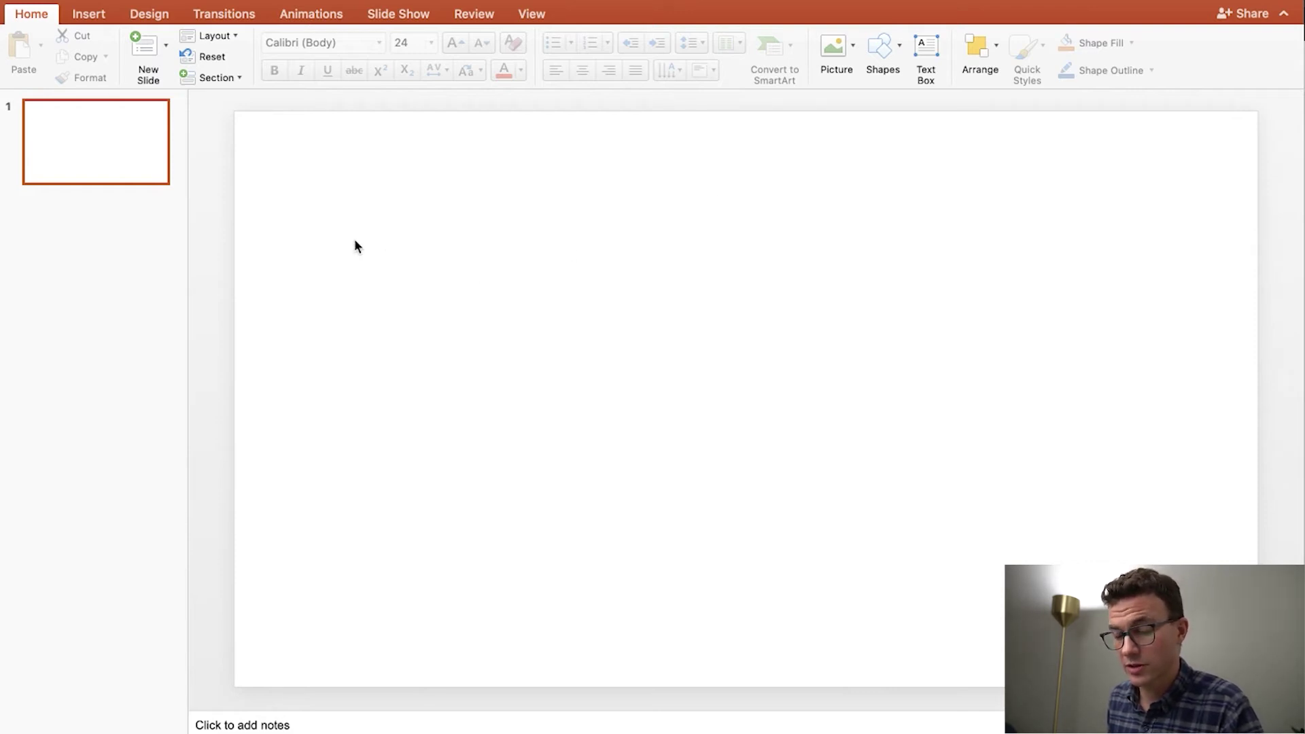
- Drag Coffee.jpeg from Finder onto the blank slide and select the picture
{"action": "key", "text": "super+Tab"}
{"action": "key", "text": "super+Tab"}
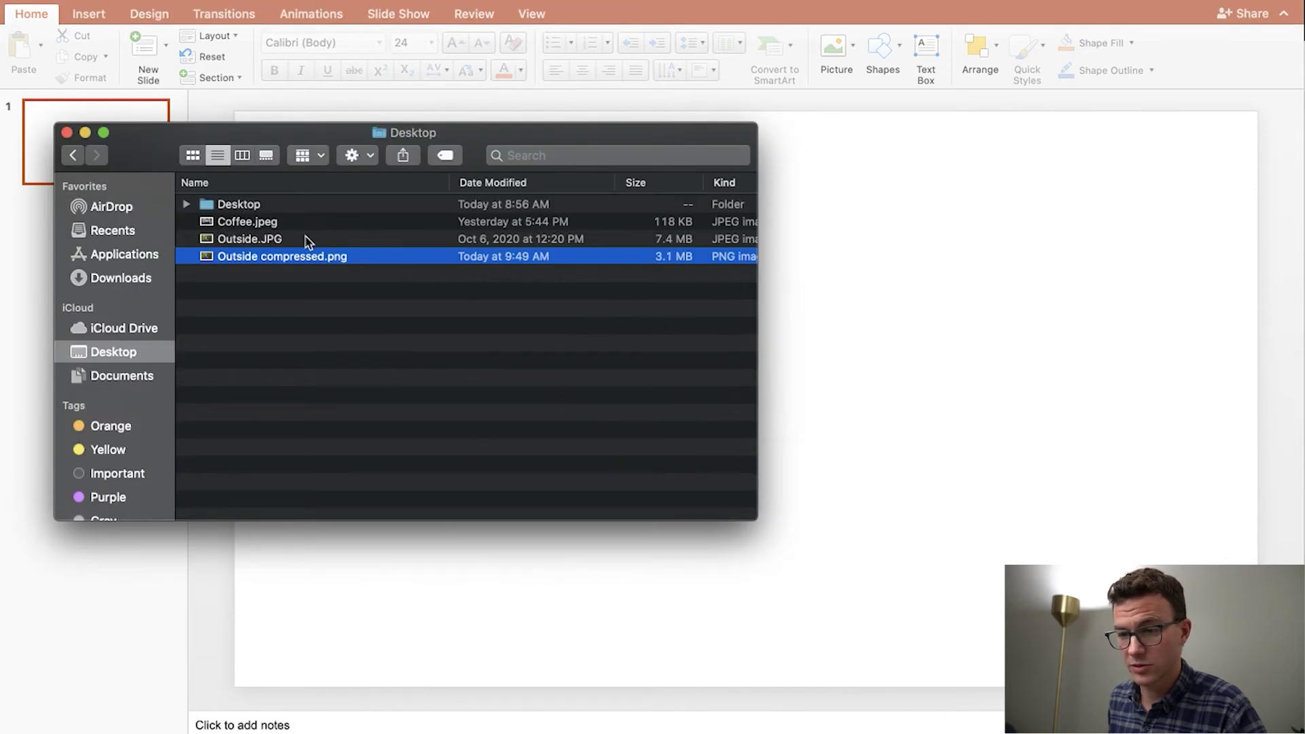
{"action": "left_click", "coordinate": [261, 224]}
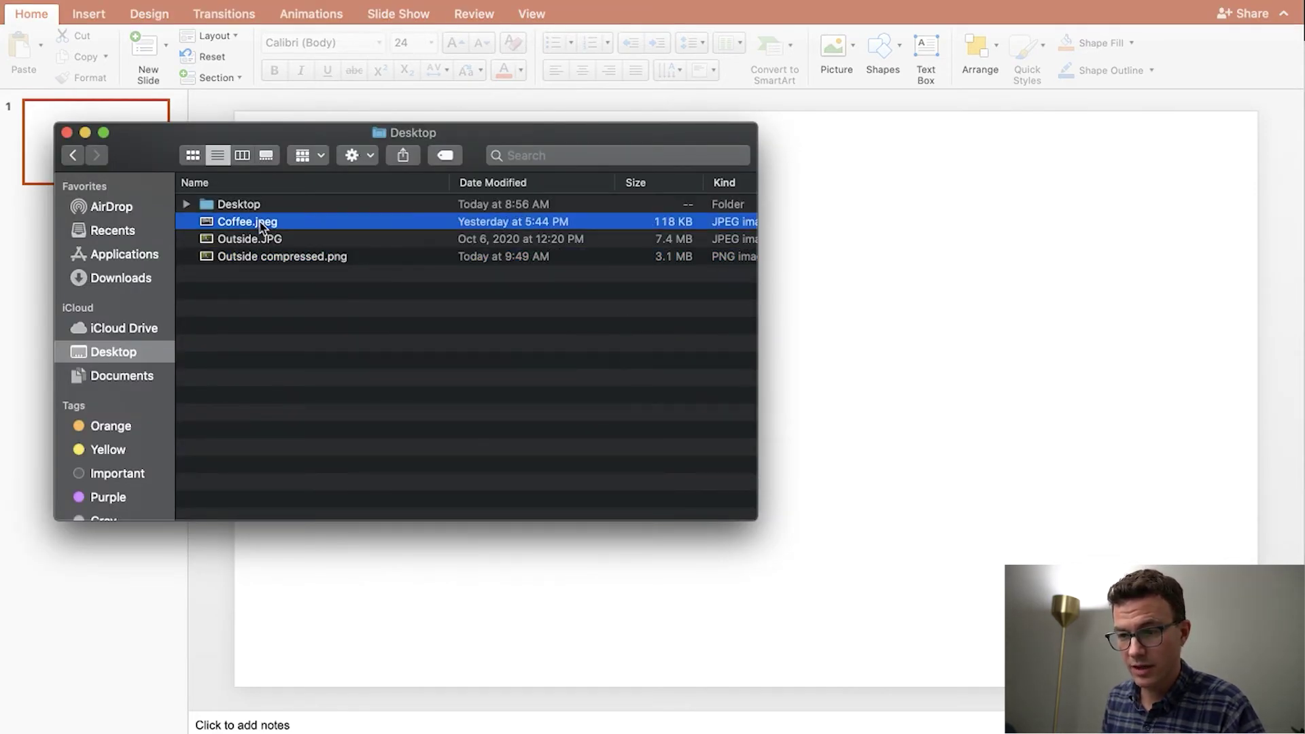
{"action": "left_click_drag", "start_coordinate": [261, 227], "coordinate": [1069, 381]}
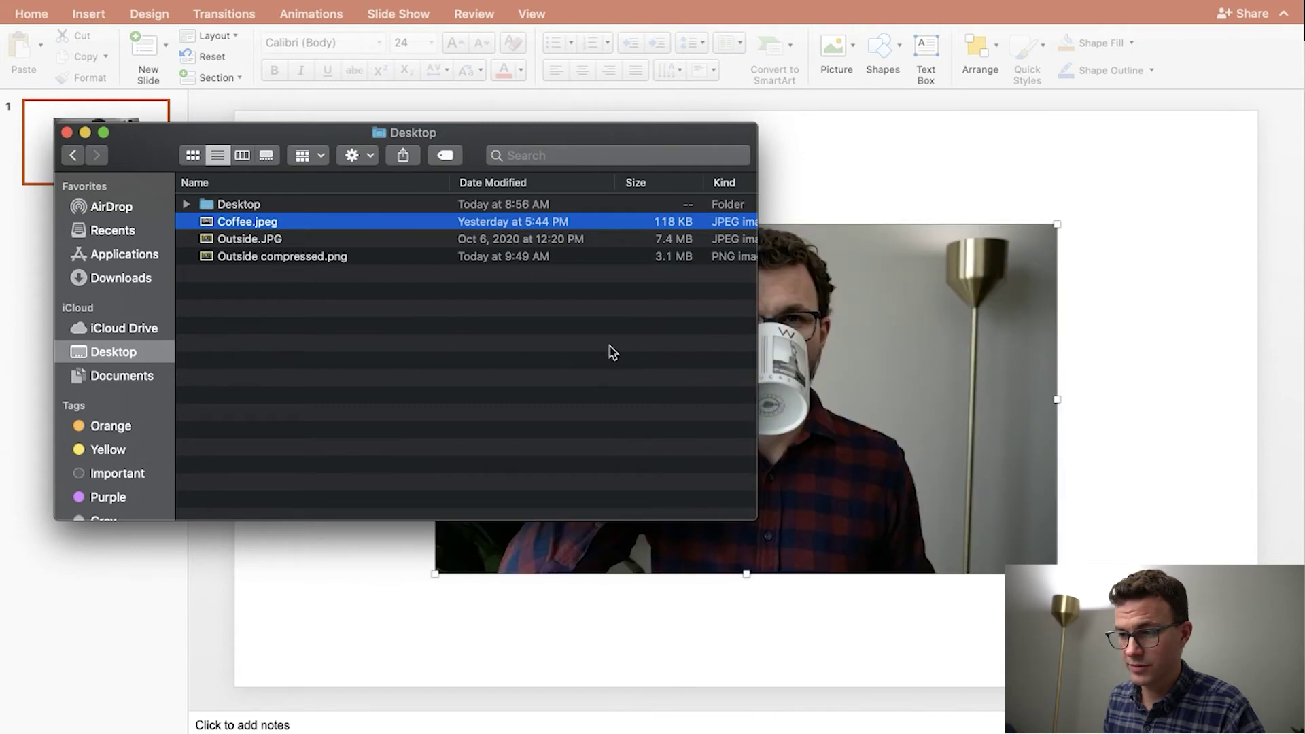
{"action": "left_click", "coordinate": [803, 392]}
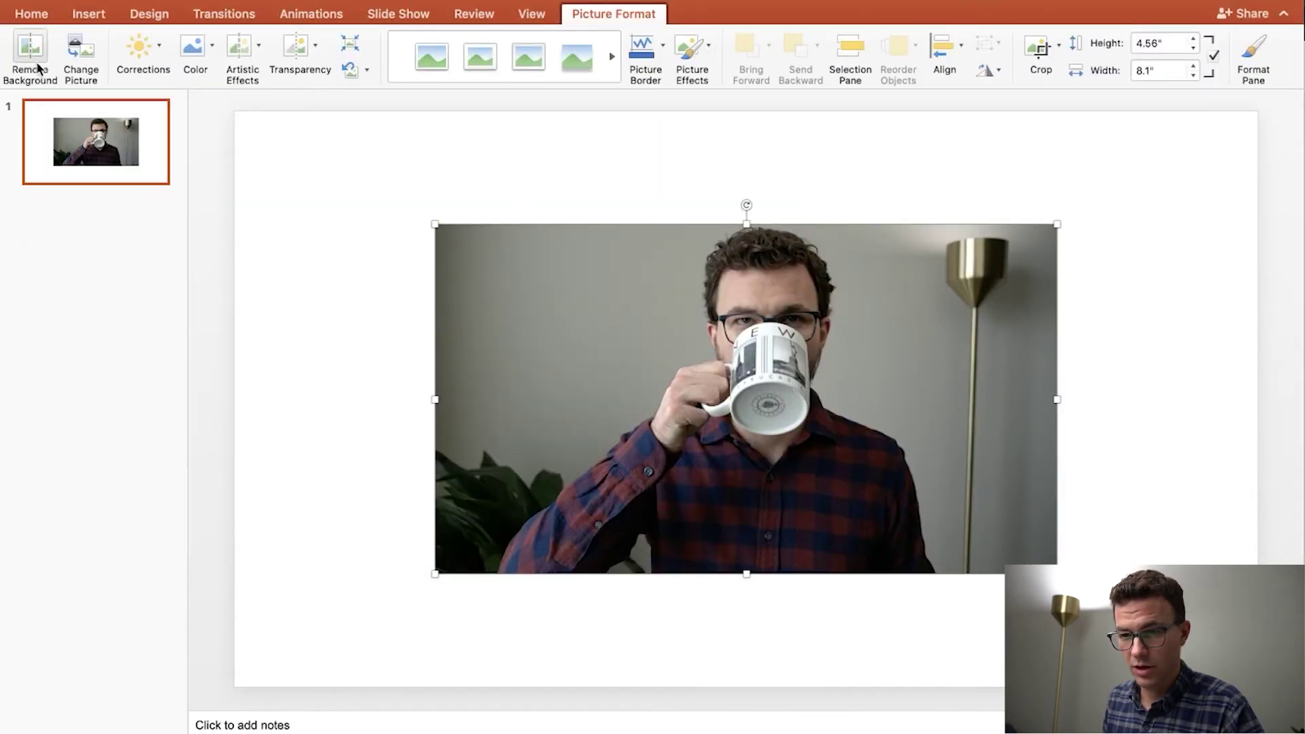
- Start Remove Background on the coffee photo and stretch the keep marquee from head to bottom edge
{"action": "left_click", "coordinate": [28, 51]}
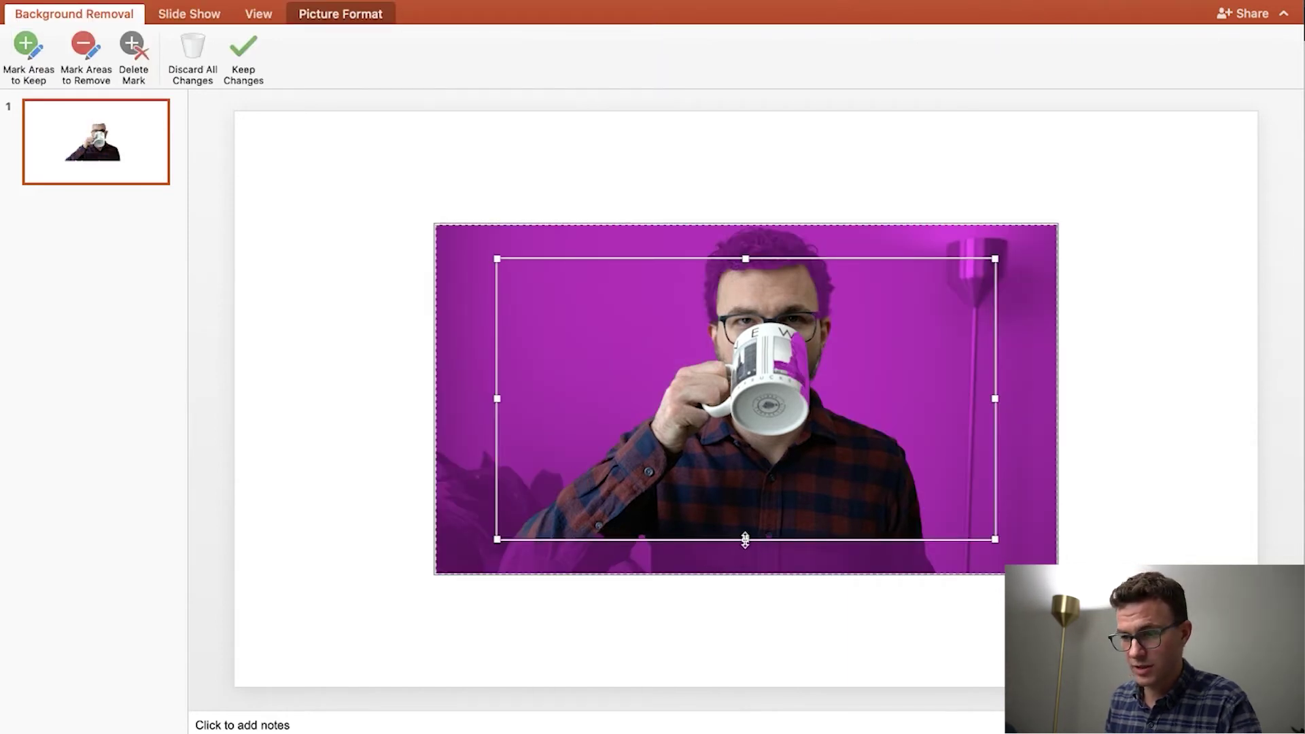
{"action": "left_click_drag", "start_coordinate": [746, 541], "coordinate": [750, 571]}
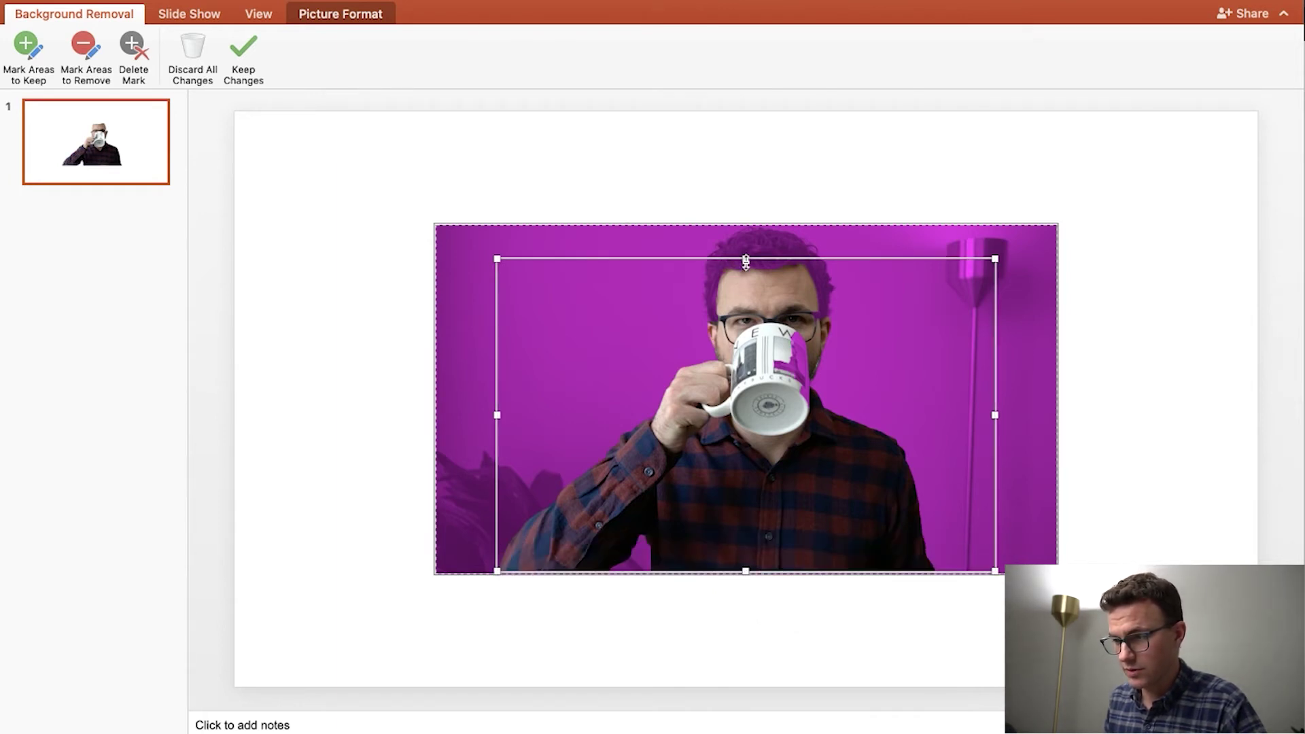
{"action": "left_click_drag", "start_coordinate": [746, 259], "coordinate": [746, 226]}
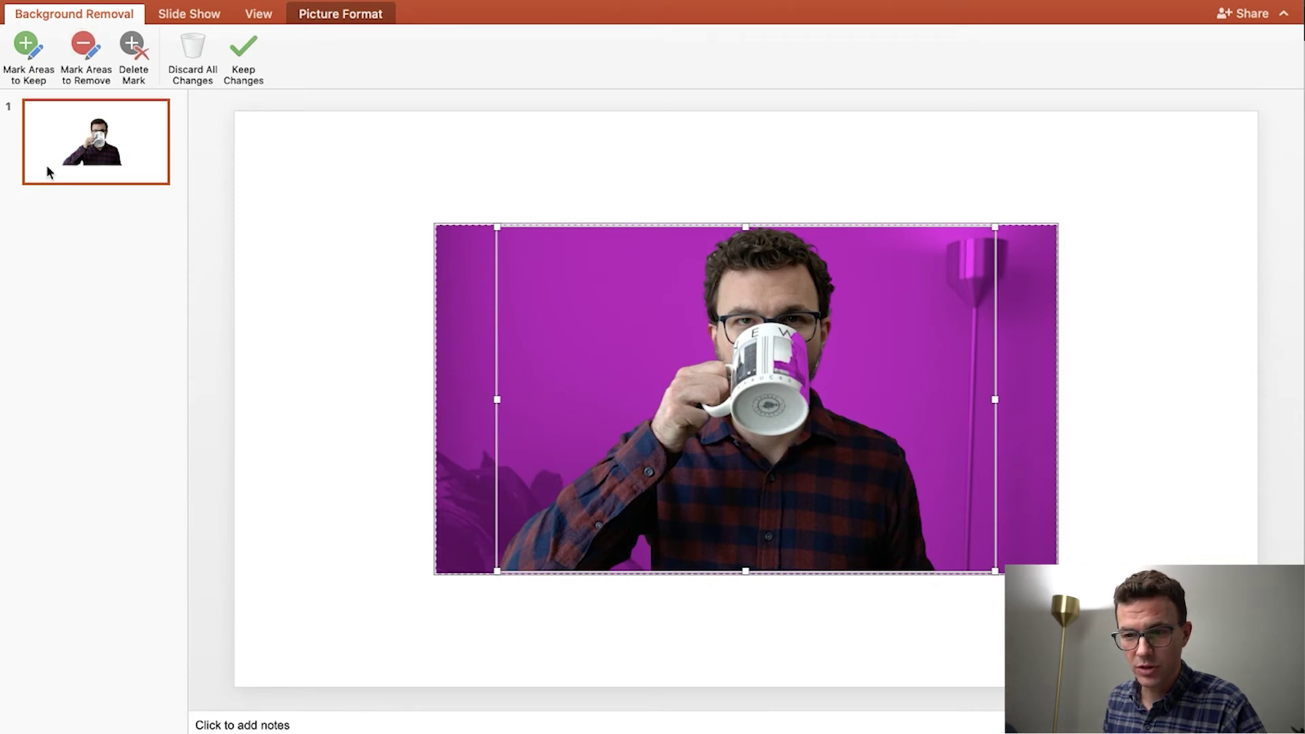
- Mark the mug's right edge as an area to keep, then keep the changes
{"action": "left_click", "coordinate": [25, 51]}
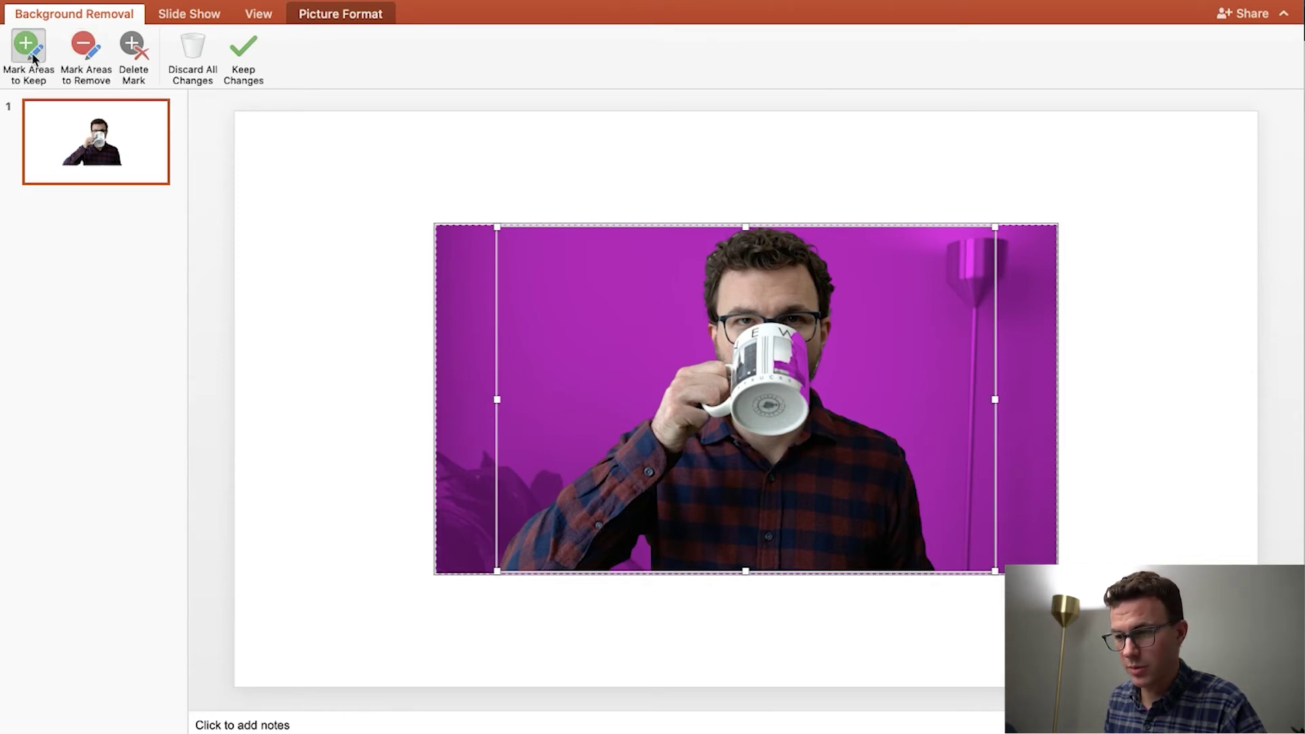
{"action": "left_click", "coordinate": [793, 368]}
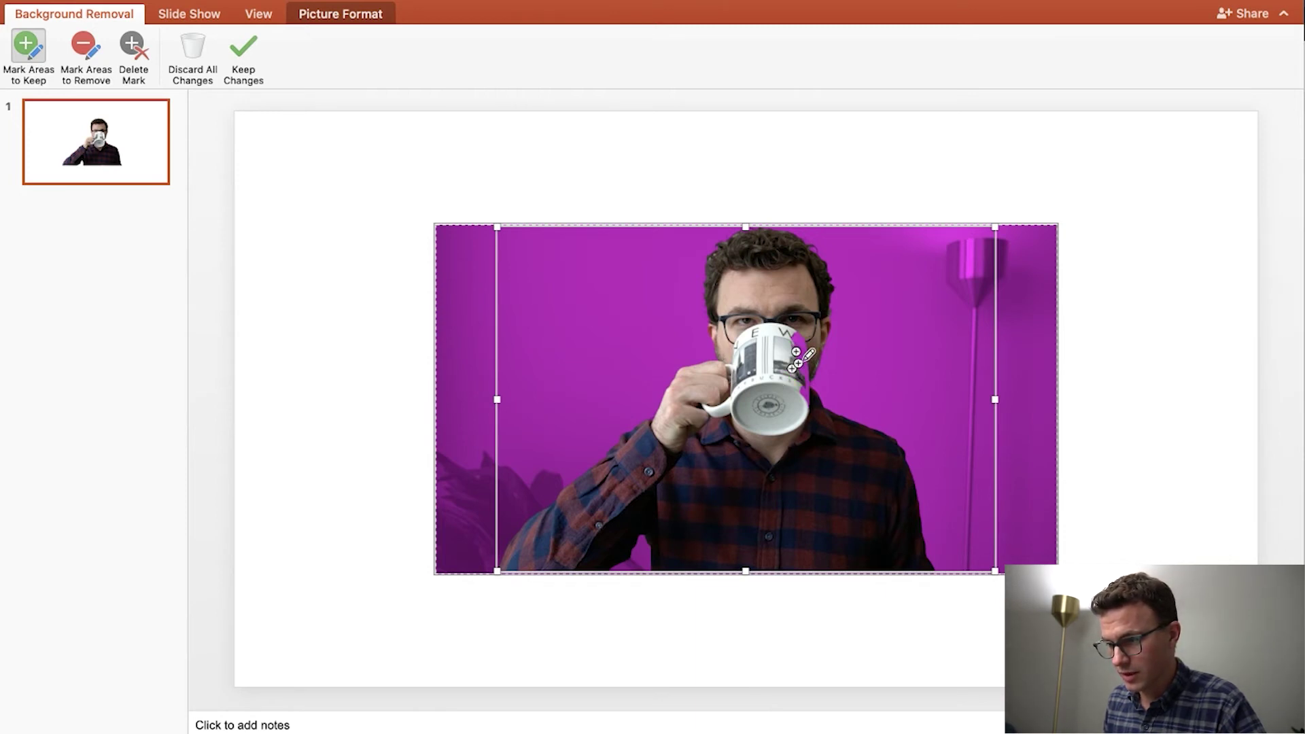
{"action": "left_click", "coordinate": [800, 356]}
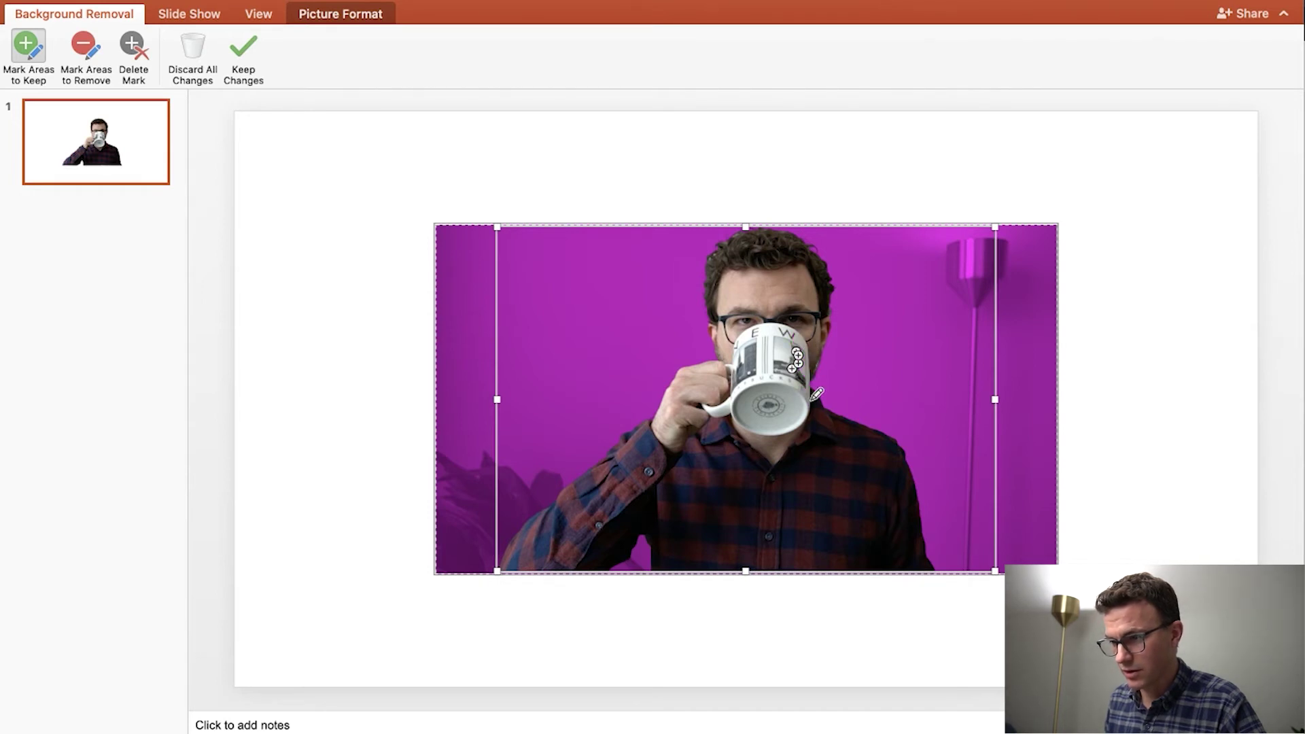
{"action": "left_click", "coordinate": [240, 62]}
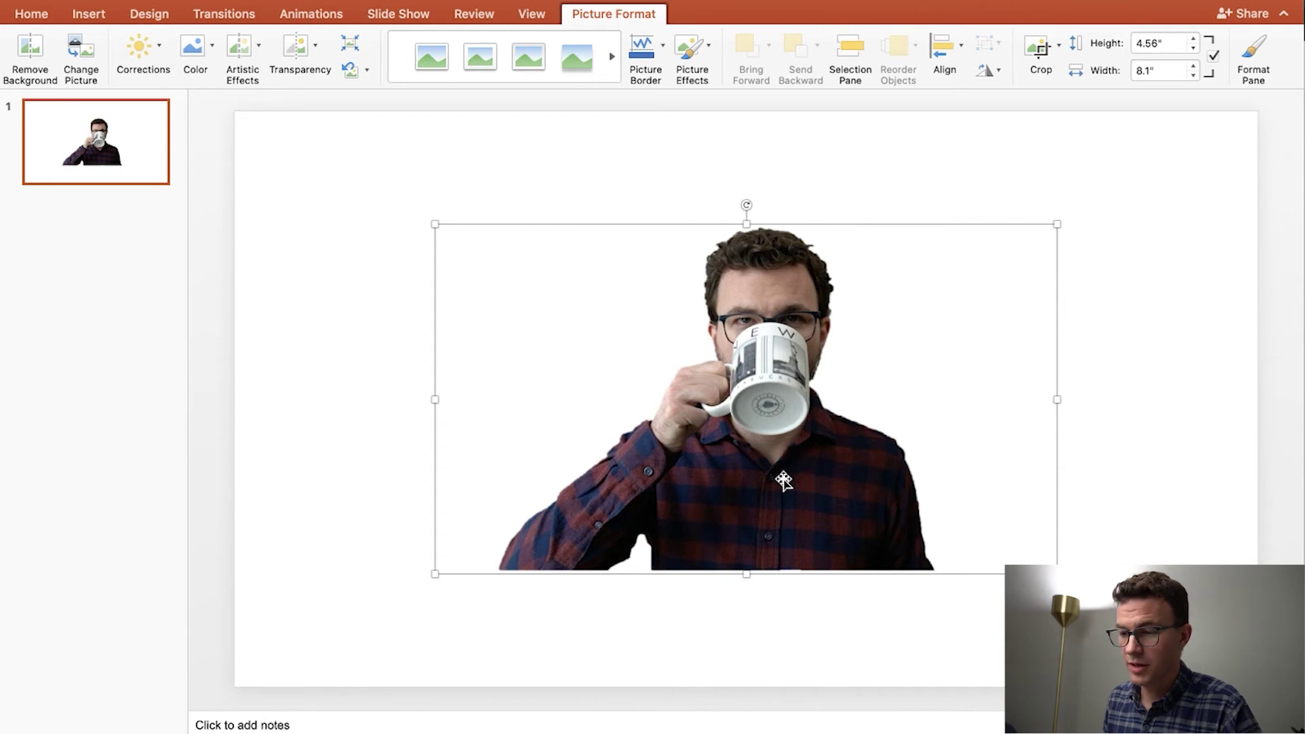
- Save the cut-out picture as Picture1.png to the iCloud Desktop
{"action": "right_click", "coordinate": [778, 383]}
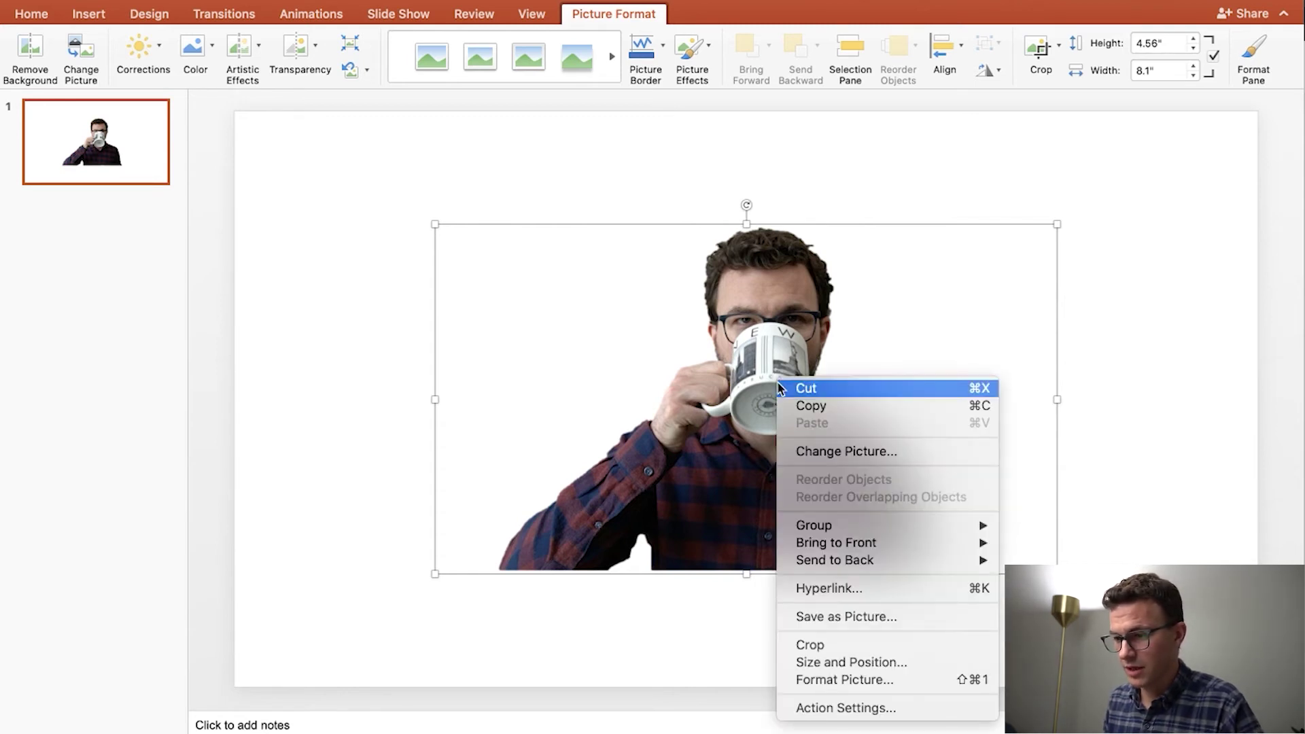
{"action": "left_click", "coordinate": [810, 620]}
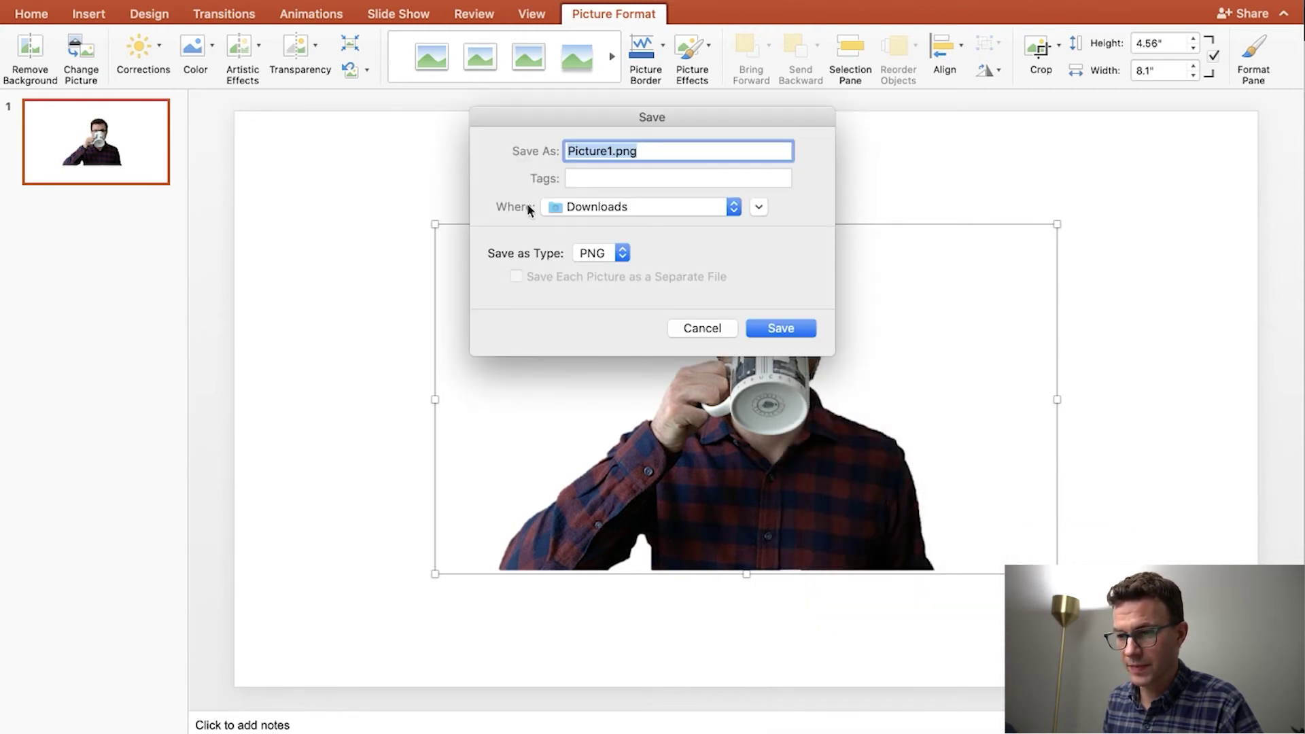
{"action": "left_click", "coordinate": [594, 212]}
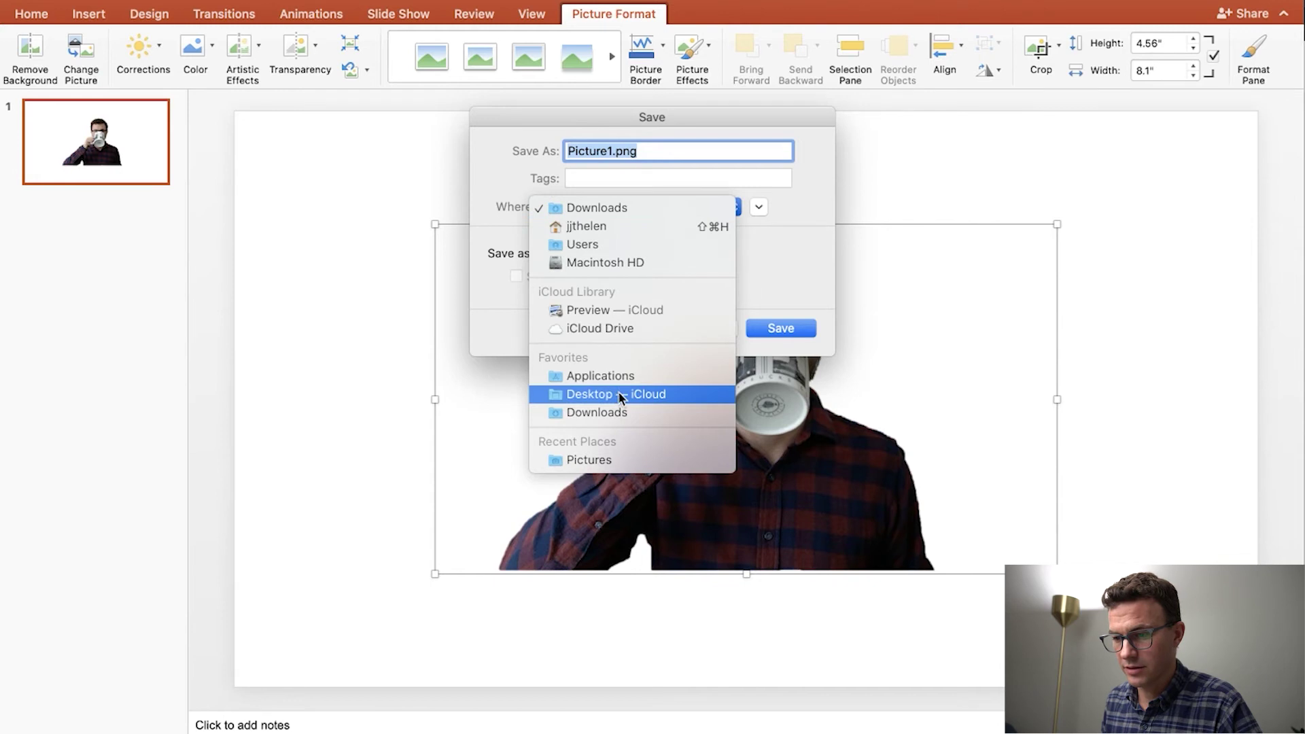
{"action": "left_click", "coordinate": [618, 390]}
{"action": "left_click", "coordinate": [779, 328]}
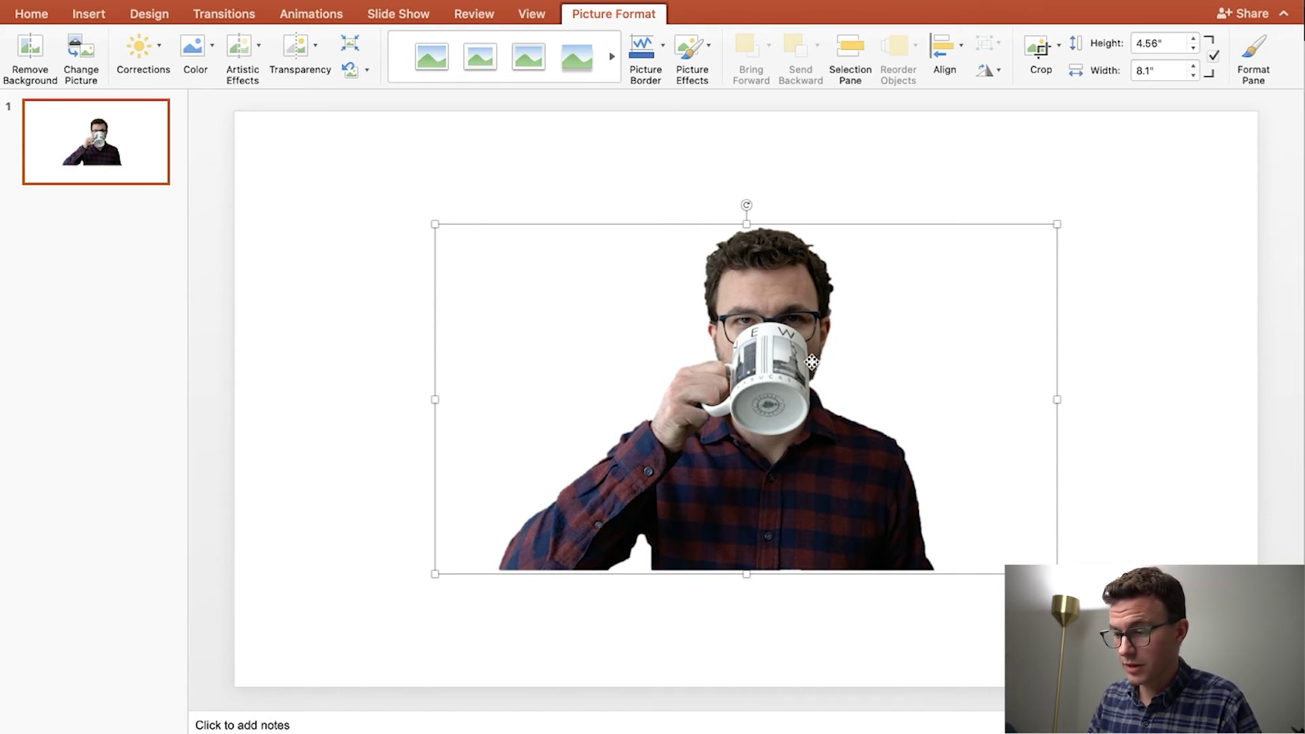
- Delete the coffee cutout and place Outside compressed.png on the slide instead
{"action": "key", "text": "Delete"}
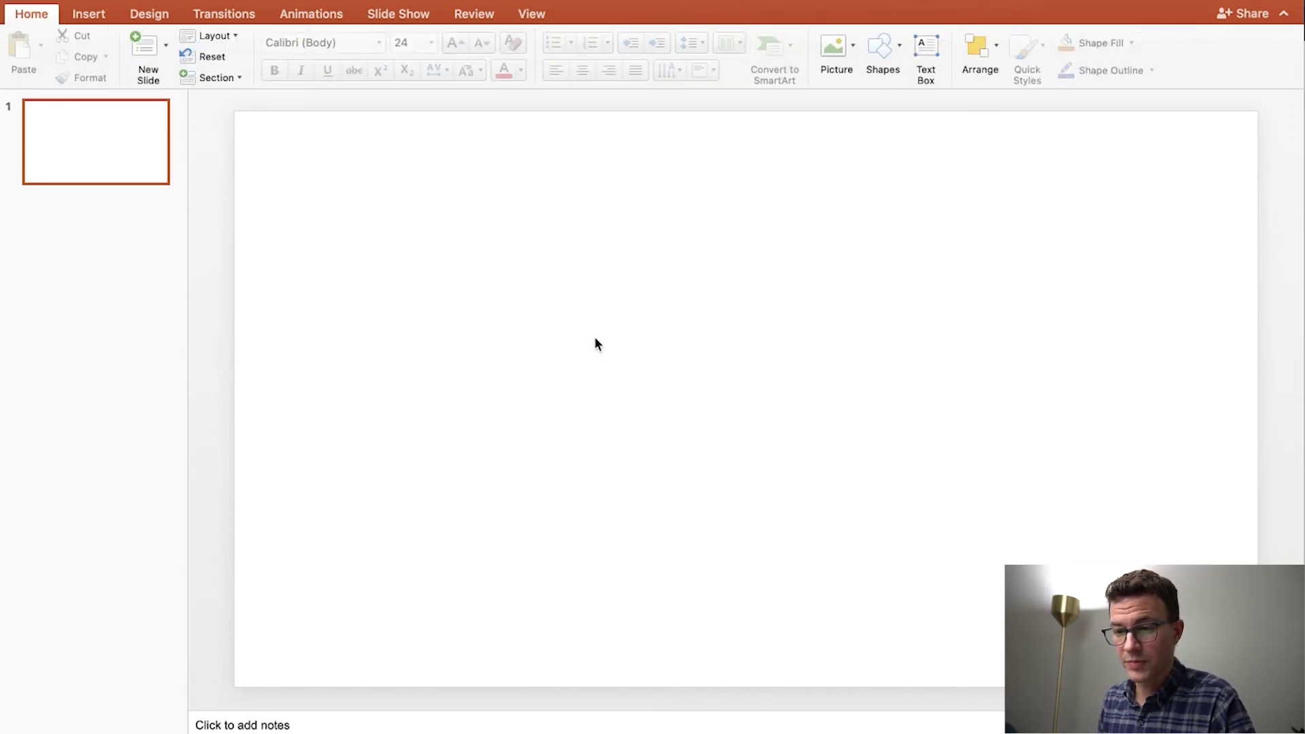
{"action": "key", "text": "super+Tab"}
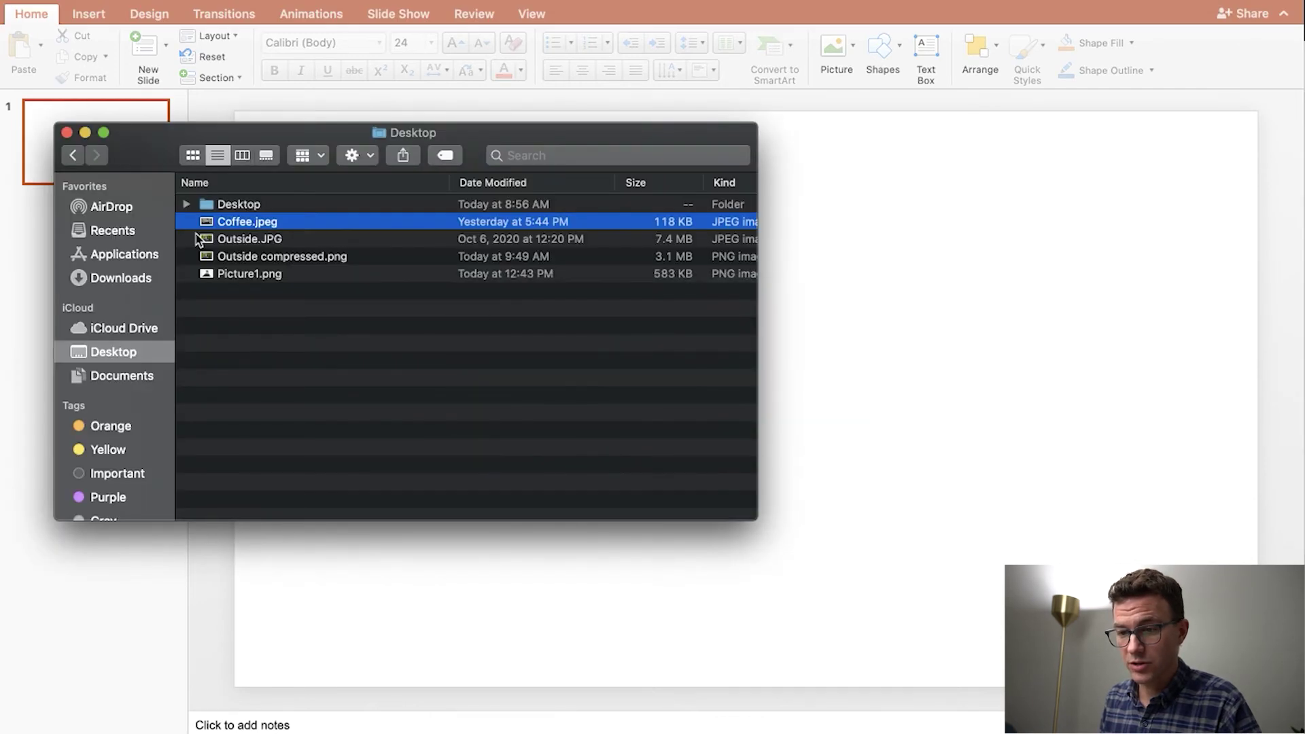
{"action": "left_click", "coordinate": [244, 242]}
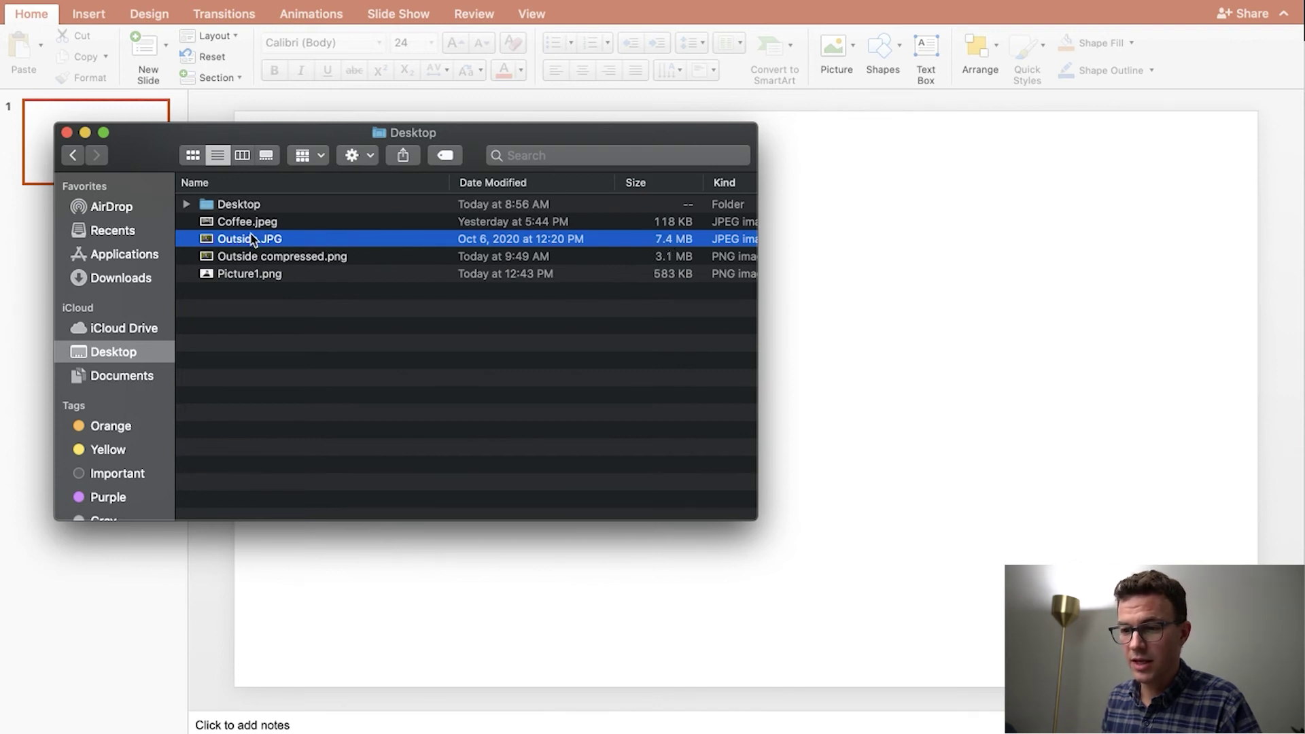
{"action": "left_click", "coordinate": [270, 258]}
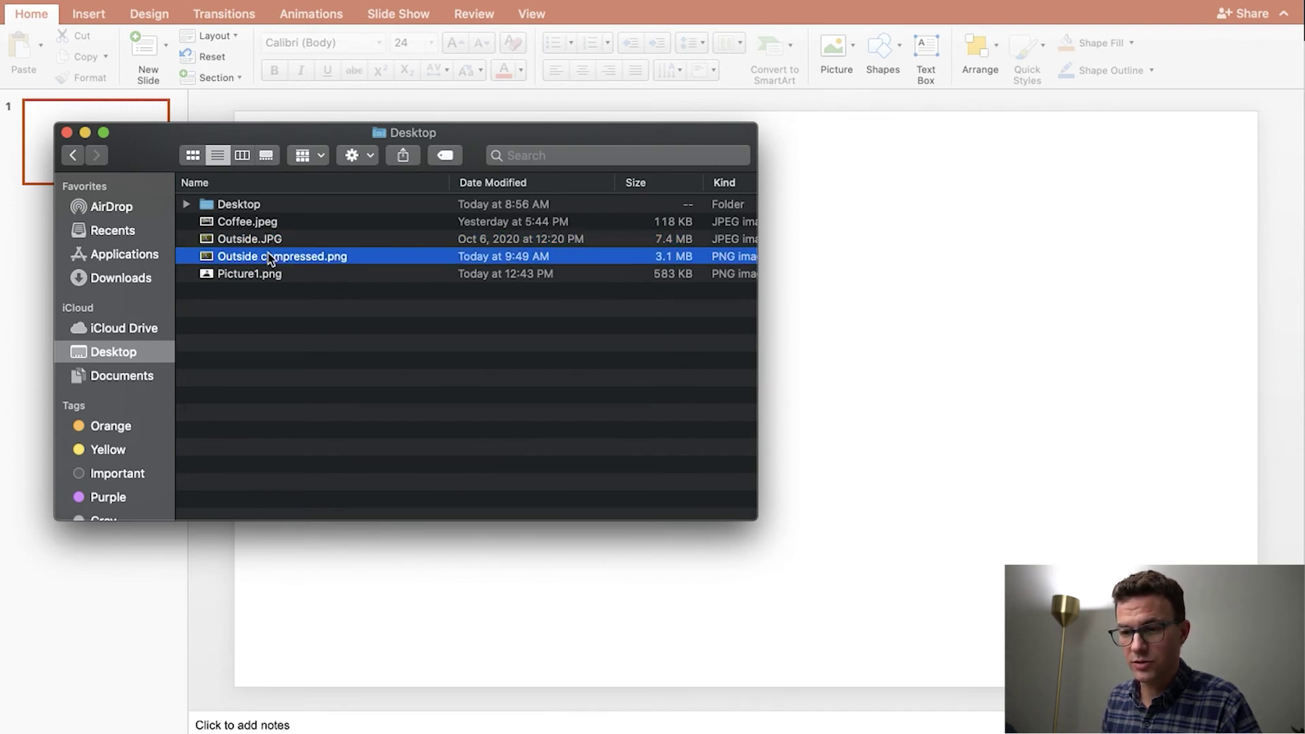
{"action": "left_click_drag", "start_coordinate": [270, 257], "coordinate": [941, 340]}
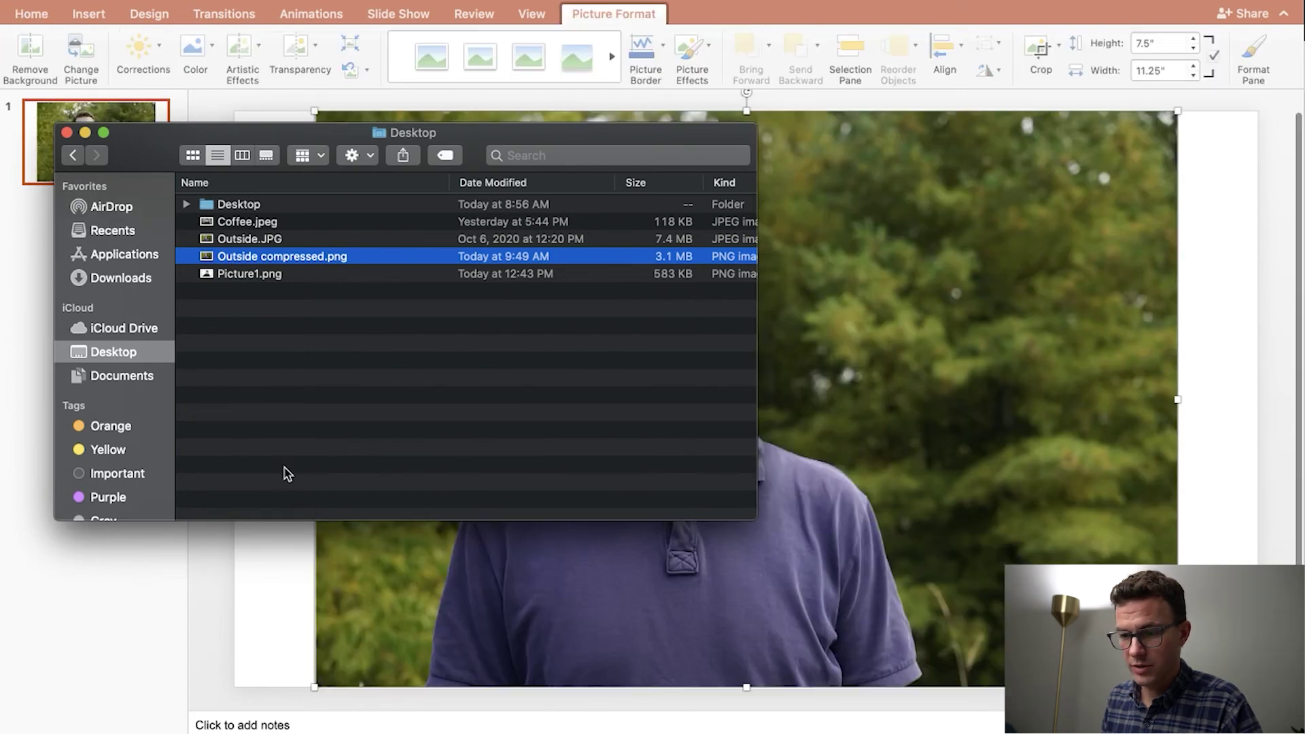
{"action": "left_click", "coordinate": [268, 597]}
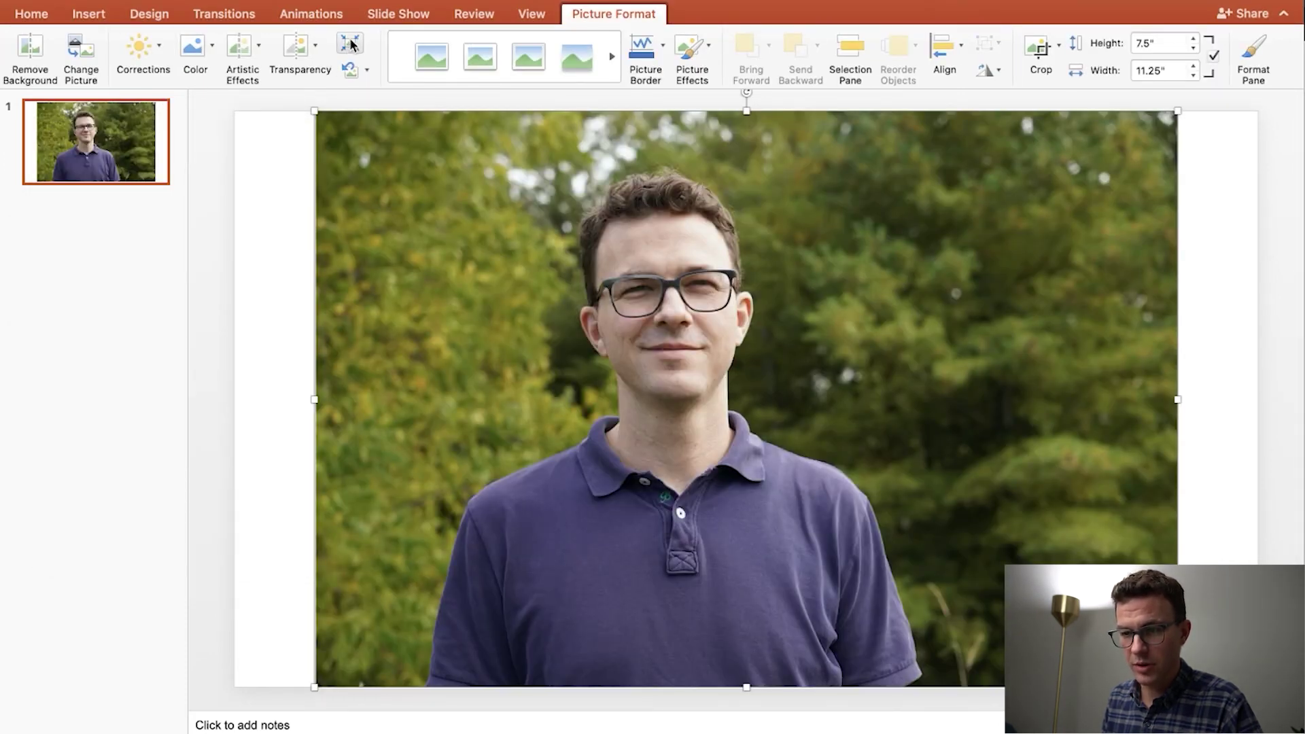
- Start Remove Background on the outdoor portrait and resize the keep marquee's bottom and right edges
{"action": "left_click", "coordinate": [28, 48]}
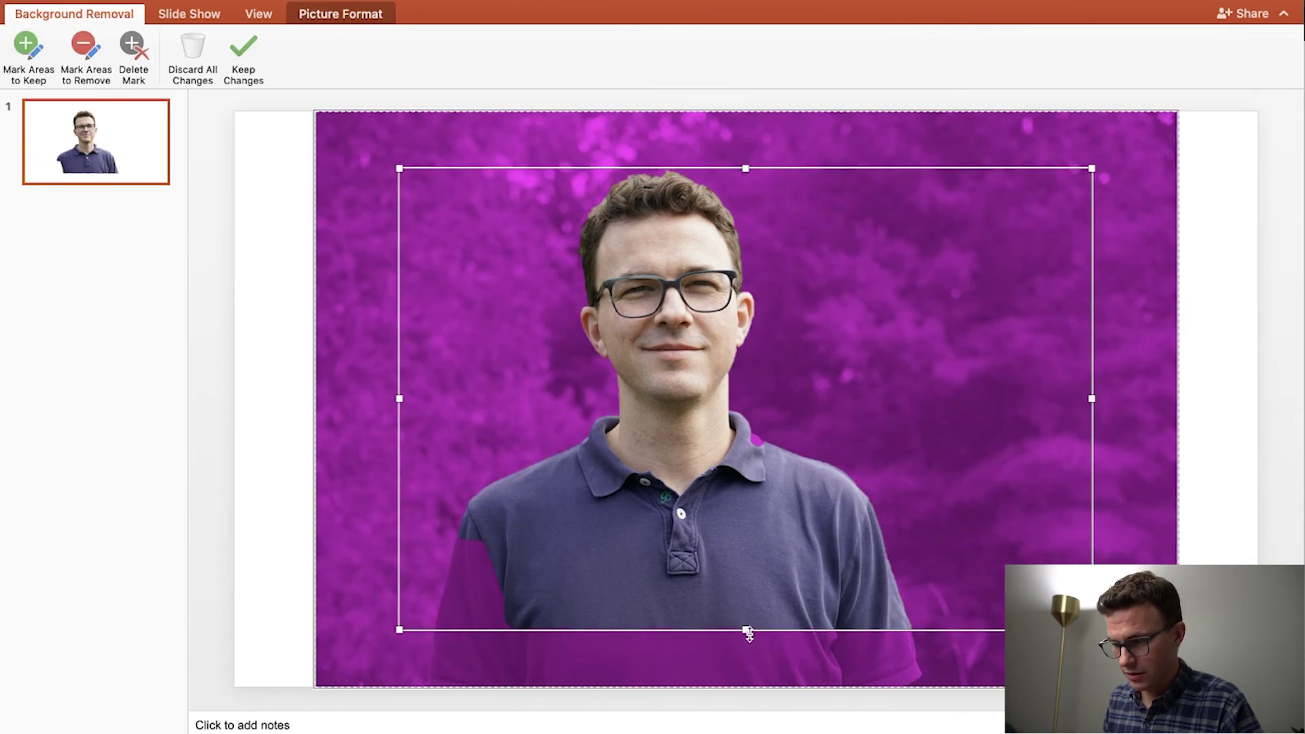
{"action": "left_click_drag", "start_coordinate": [745, 630], "coordinate": [747, 683]}
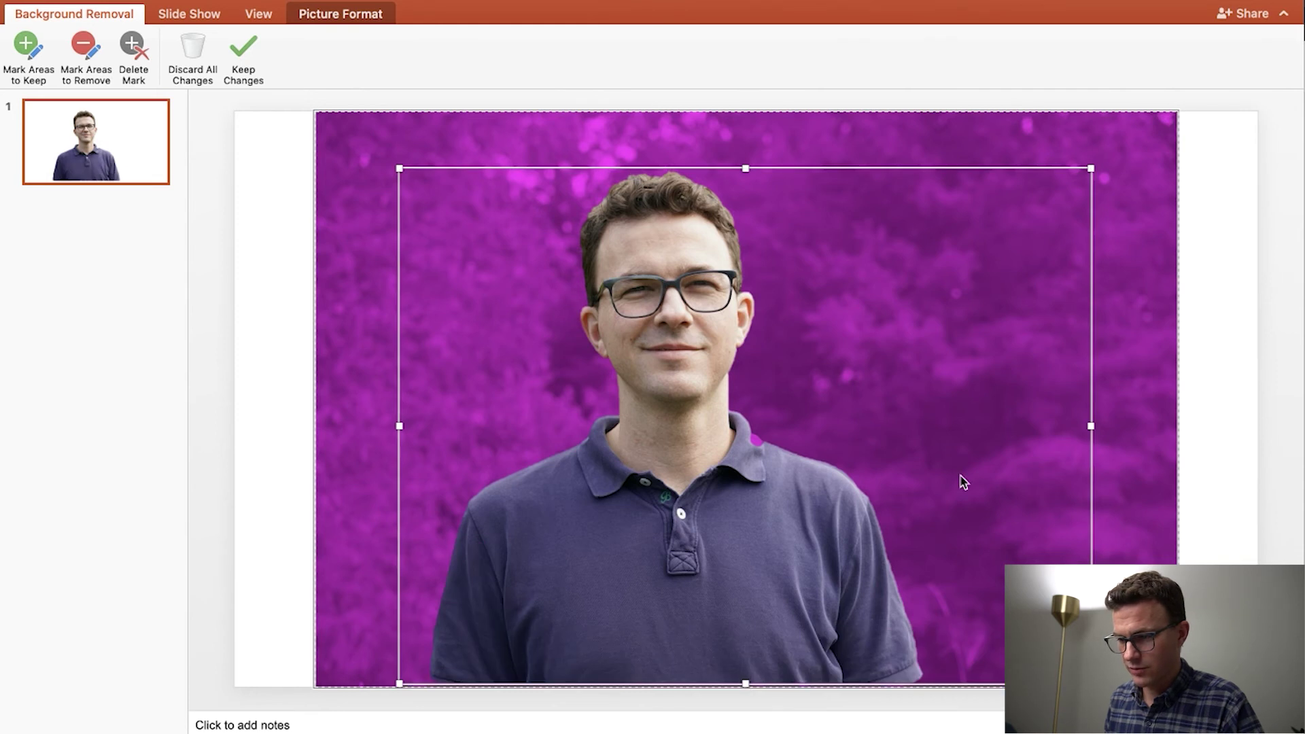
{"action": "left_click_drag", "start_coordinate": [1093, 427], "coordinate": [931, 430]}
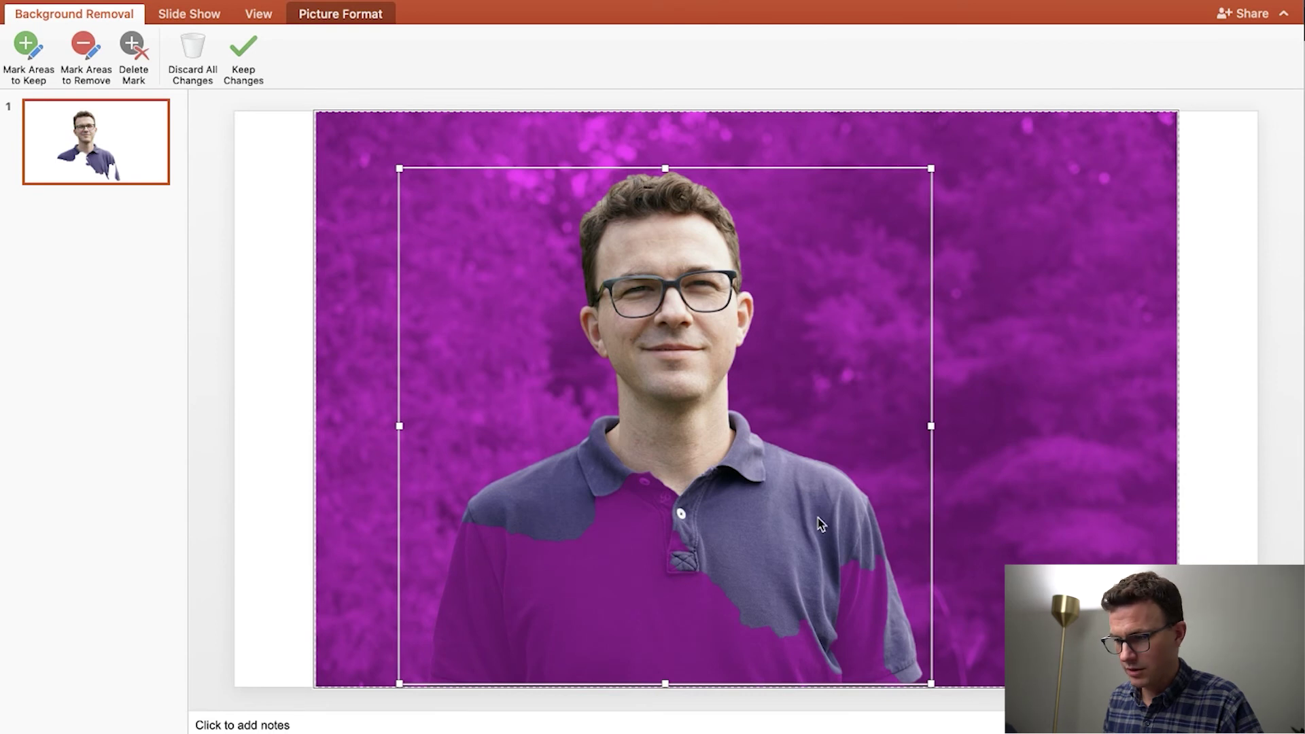
{"action": "left_click_drag", "start_coordinate": [932, 428], "coordinate": [524, 545]}
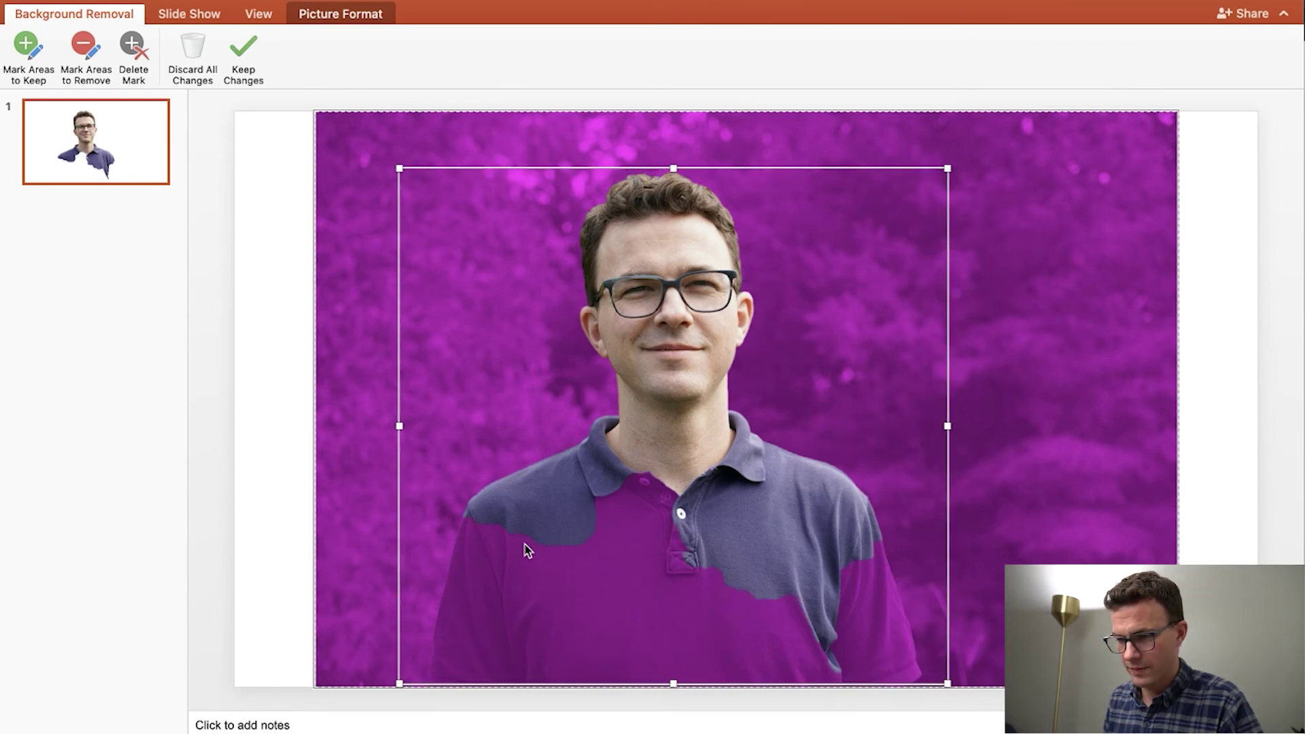
- Mark the lower, middle and remaining shirt areas plus the left sleeve as kept, then keep the changes
{"action": "left_click", "coordinate": [37, 57]}
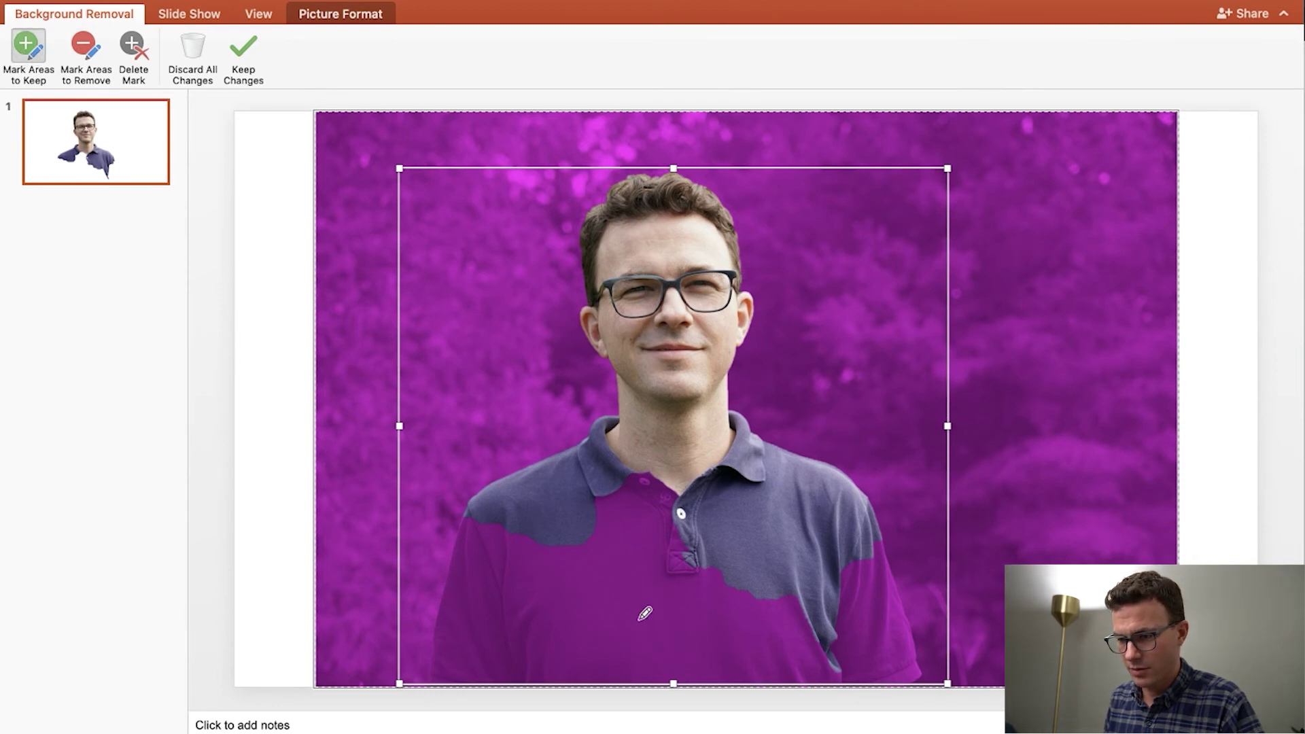
{"action": "left_click", "coordinate": [635, 620]}
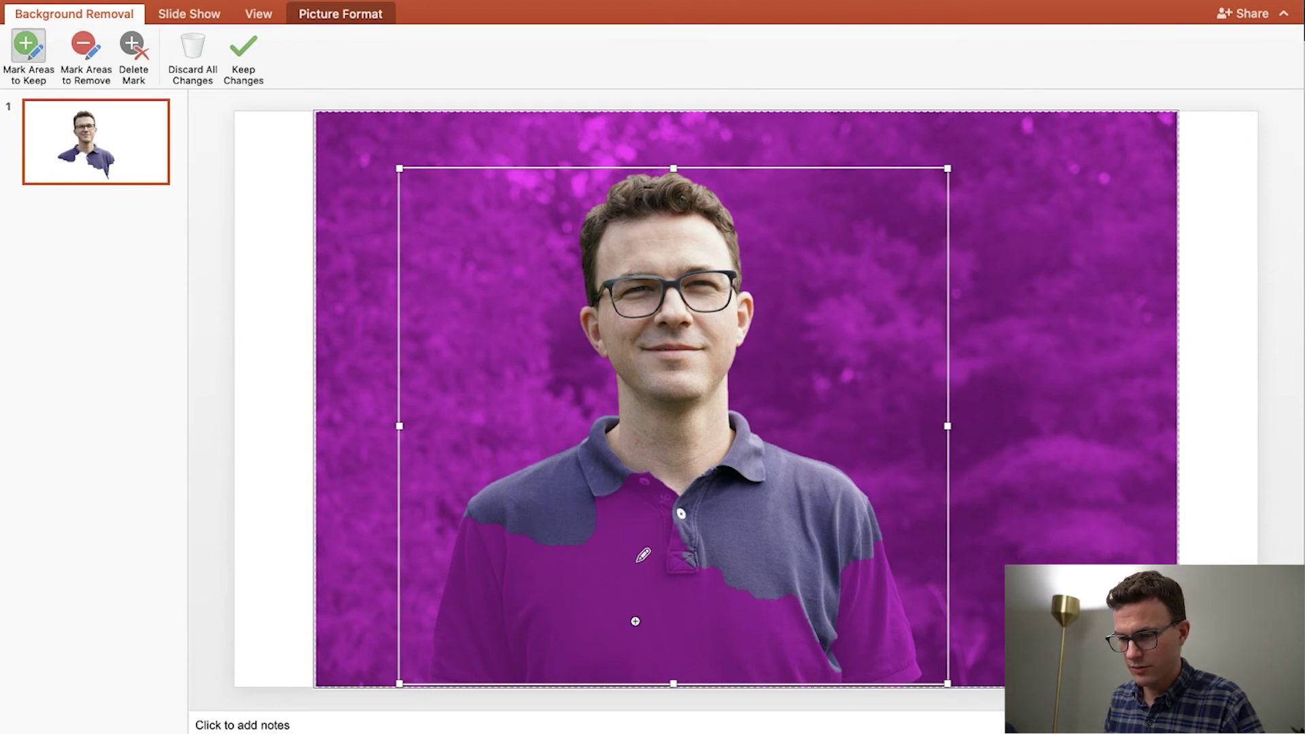
{"action": "left_click", "coordinate": [634, 564]}
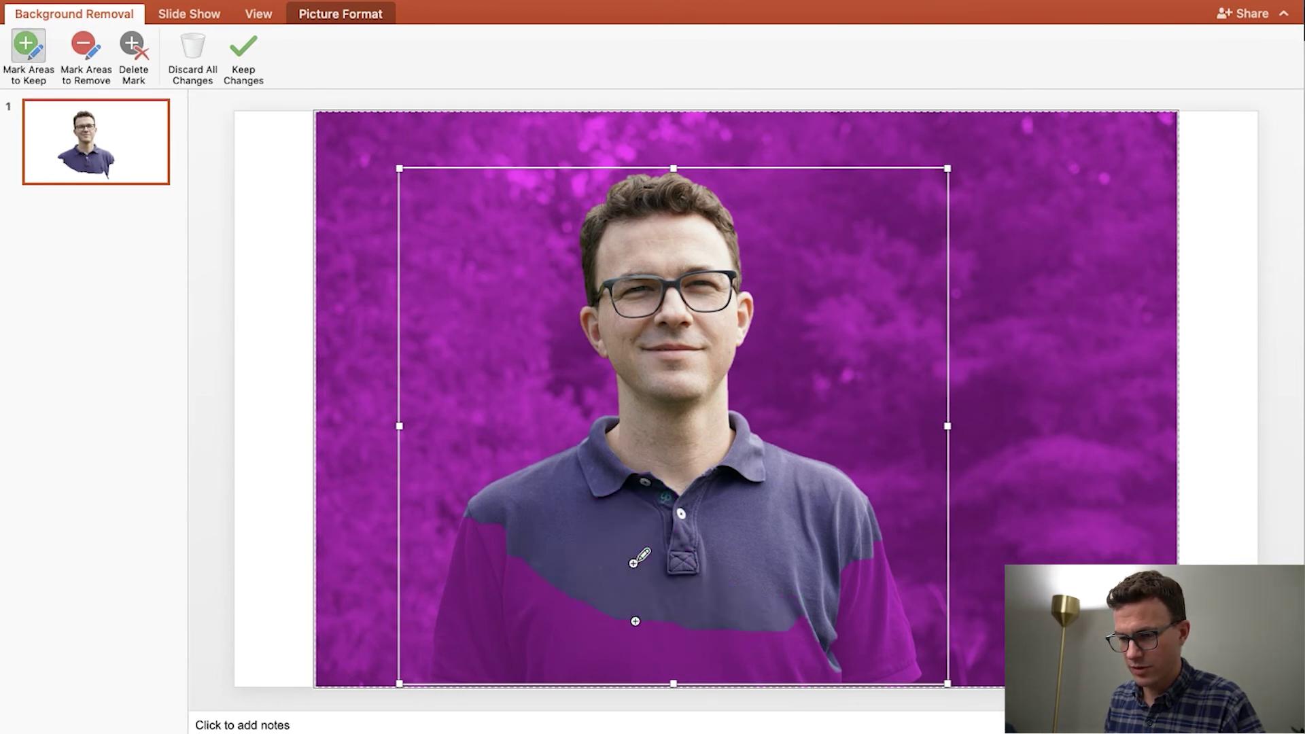
{"action": "left_click", "coordinate": [474, 601]}
{"action": "left_click", "coordinate": [561, 657]}
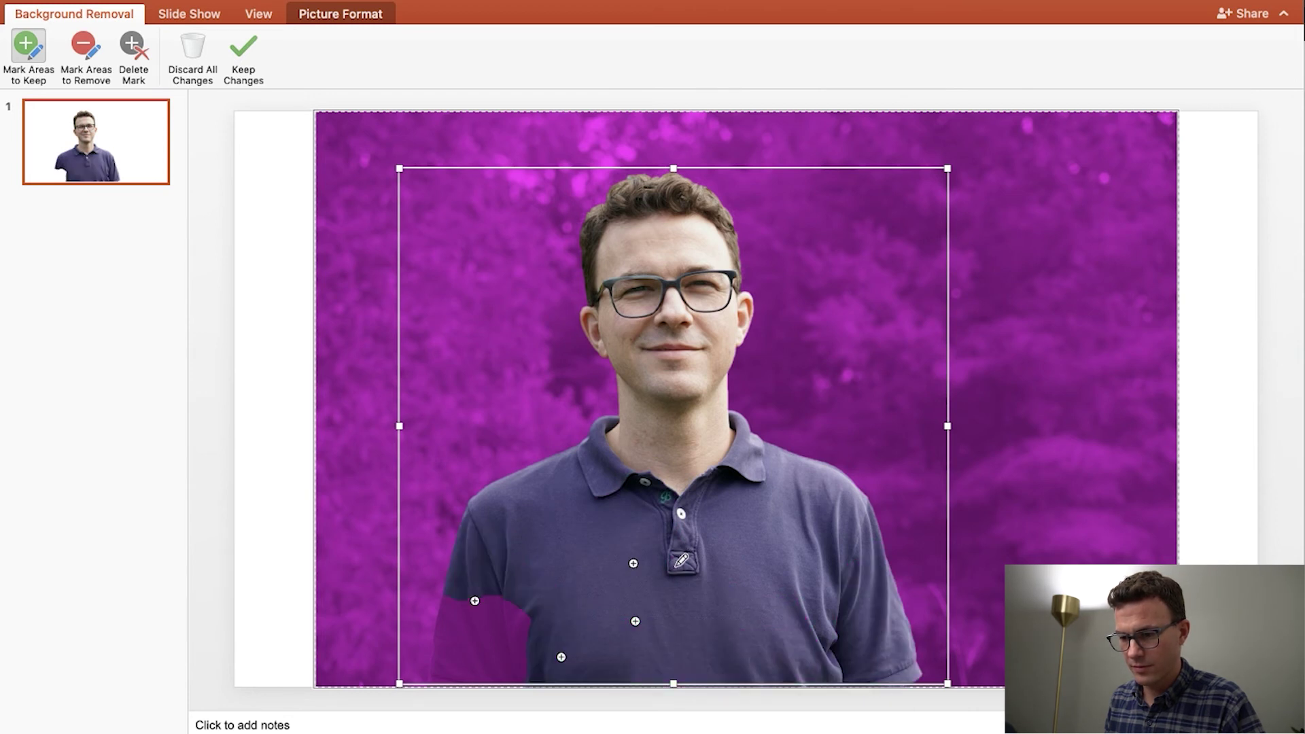
{"action": "left_click", "coordinate": [495, 646]}
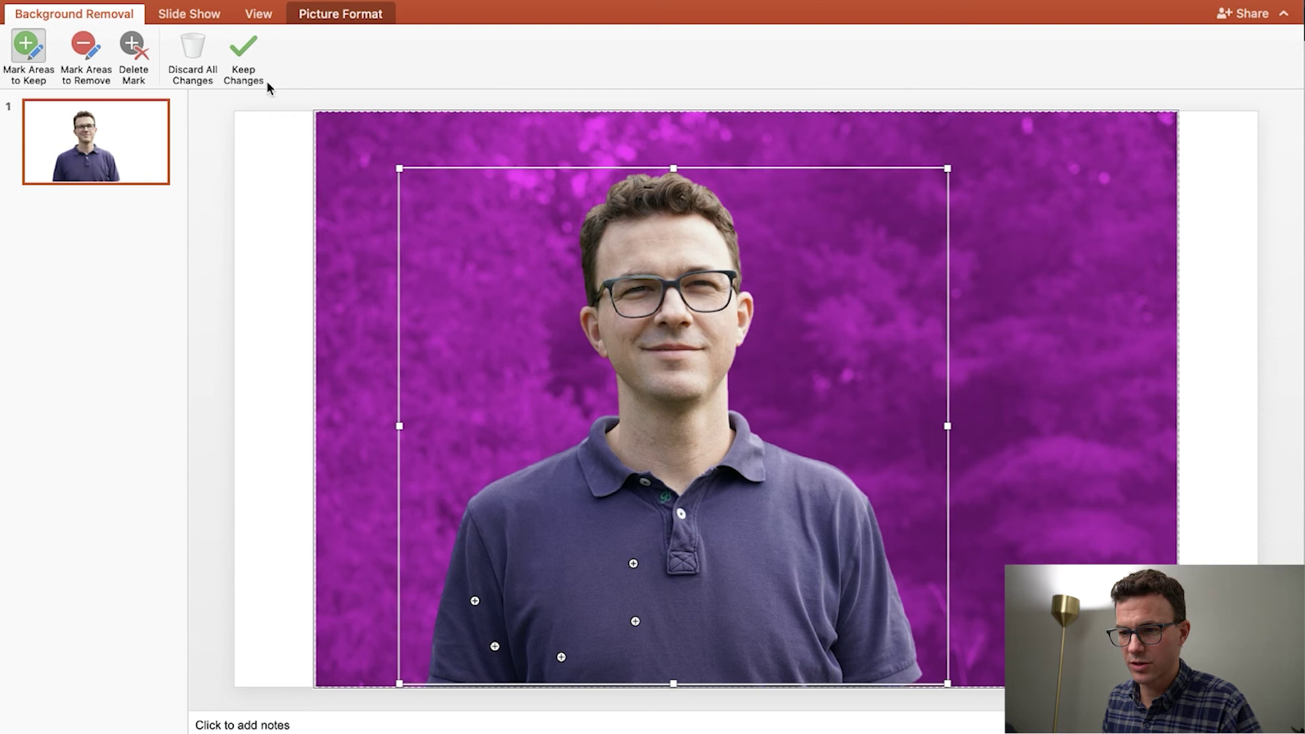
{"action": "left_click", "coordinate": [240, 51]}
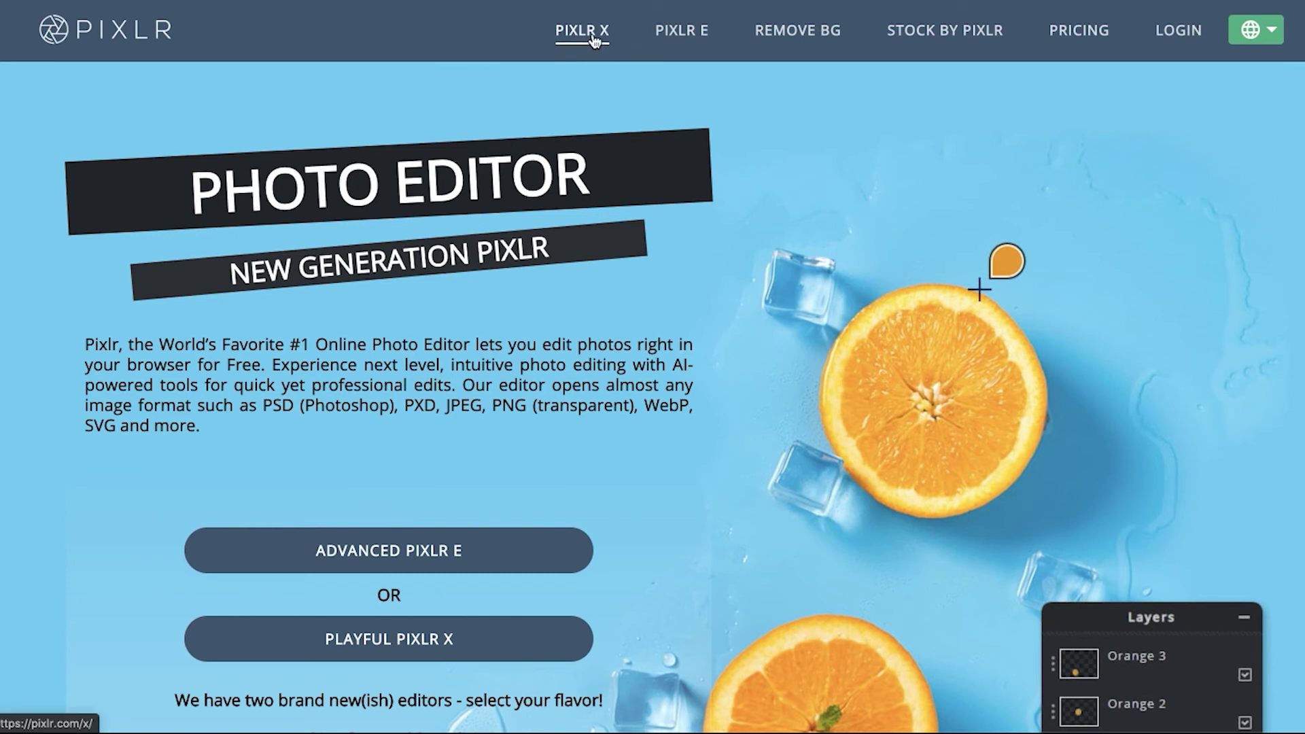
- Upload Coffee.jpeg from the Background folder into Pixlr's REMOVE BG tool
{"action": "left_click", "coordinate": [799, 48]}
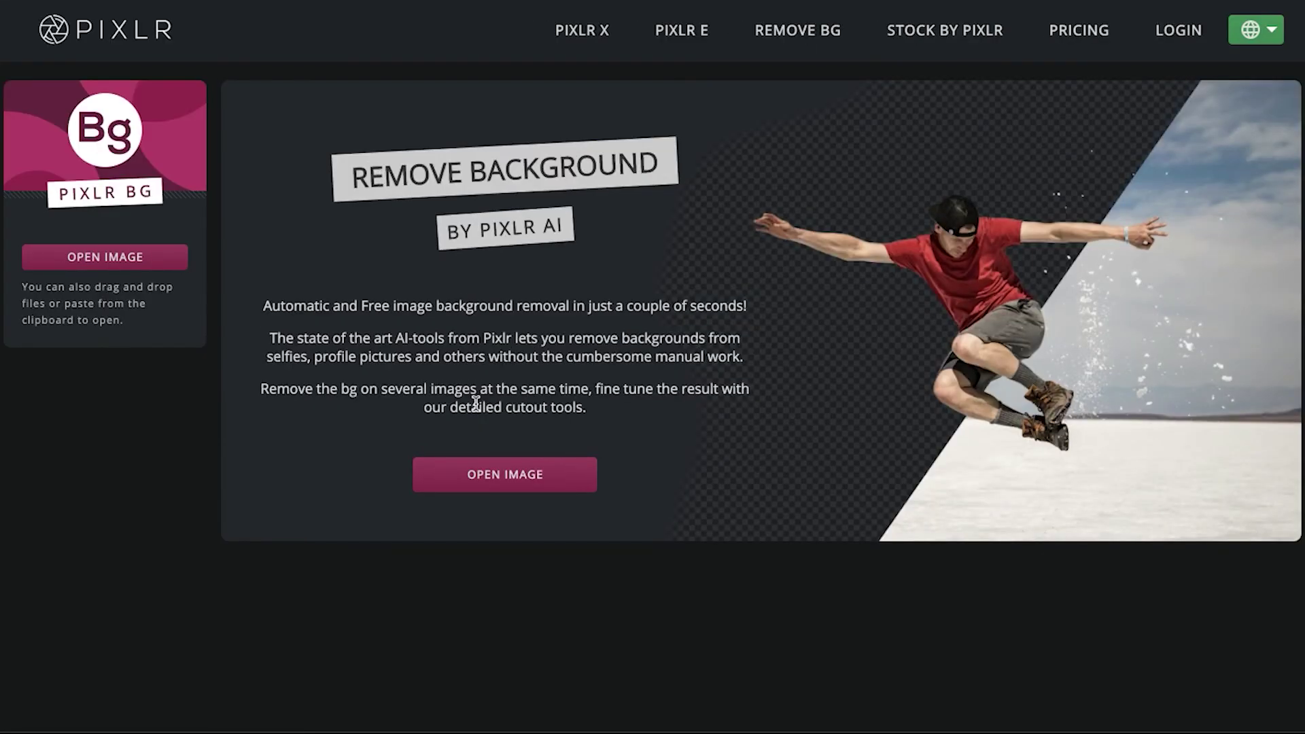
{"action": "left_click", "coordinate": [503, 474]}
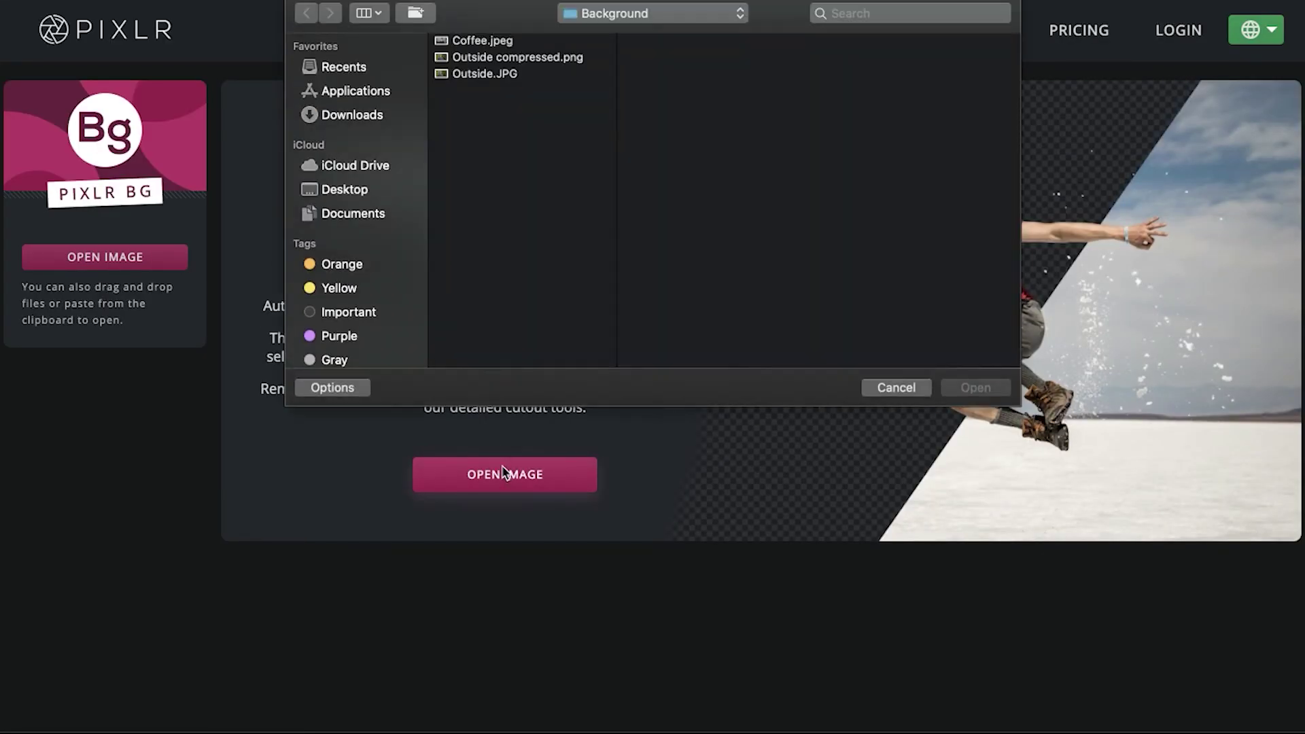
{"action": "left_click", "coordinate": [483, 40]}
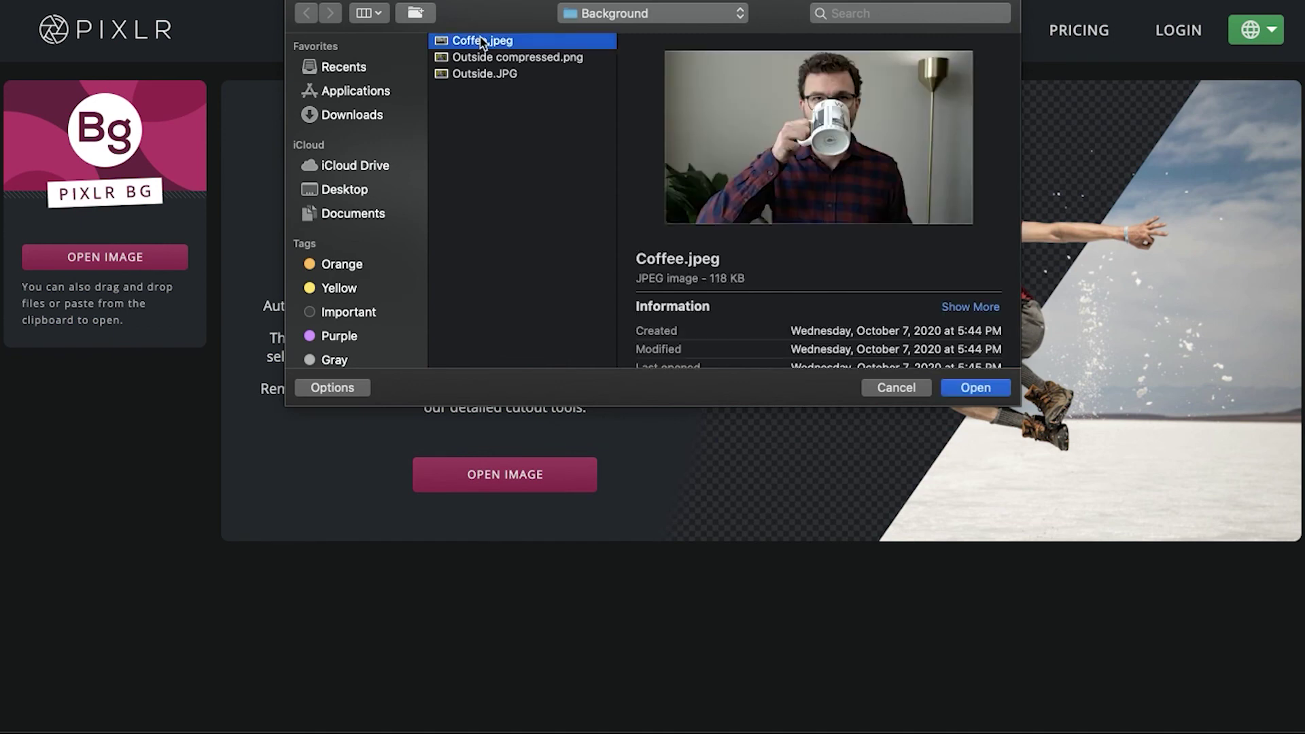
{"action": "double_click", "coordinate": [482, 41]}
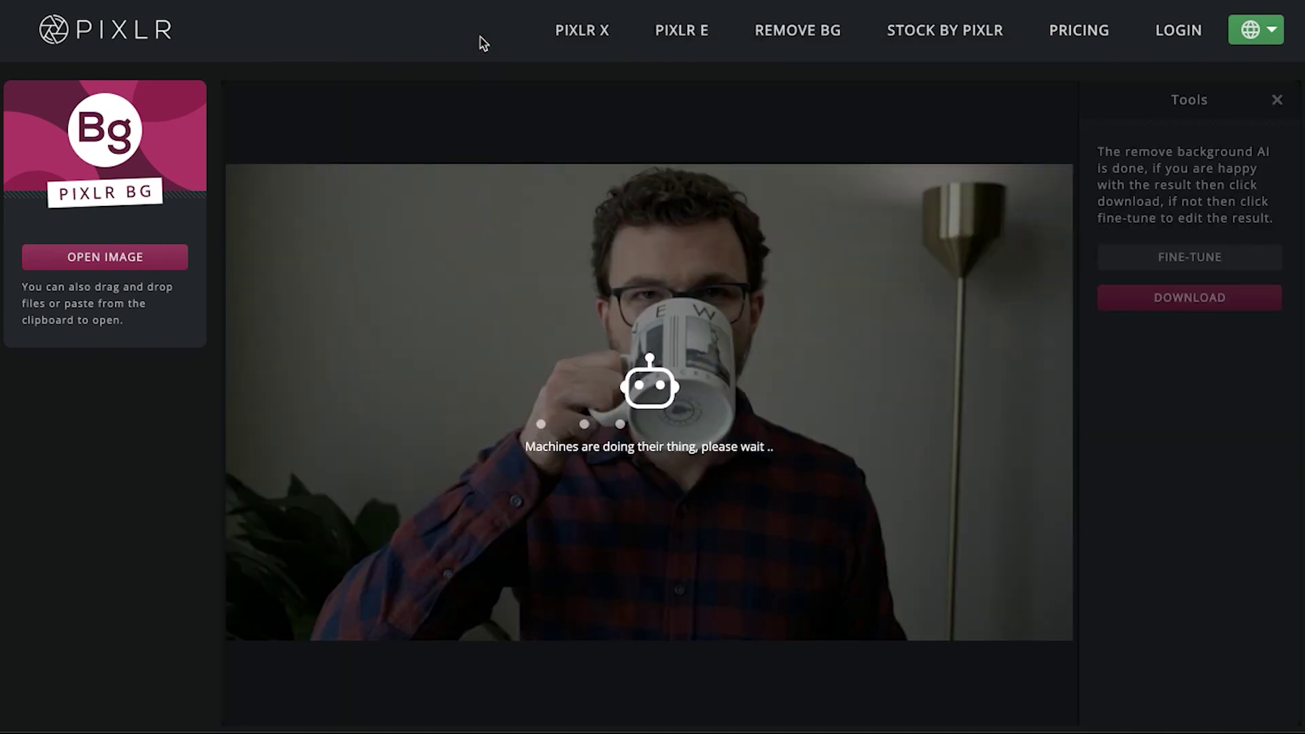